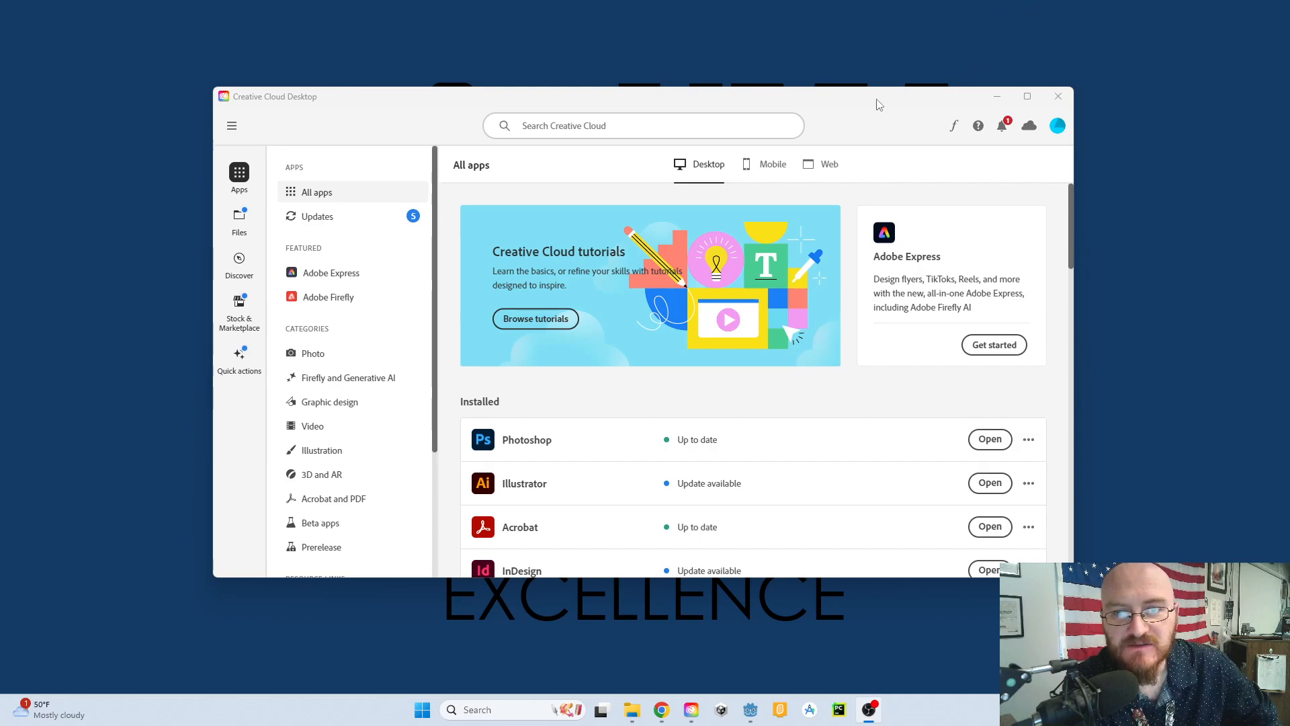
Bring up Creative Cloud Desktop and check which account is signed in.
mouse_move(688, 717)
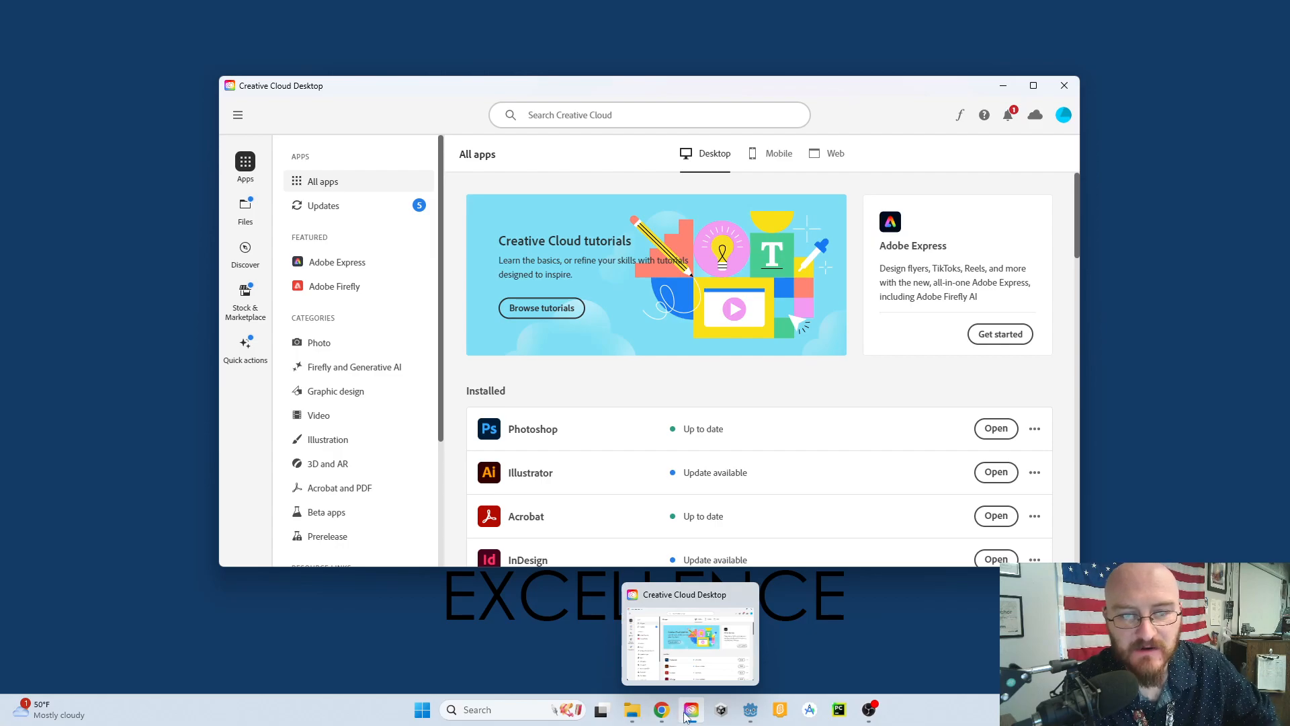
drag(917, 91, 916, 101)
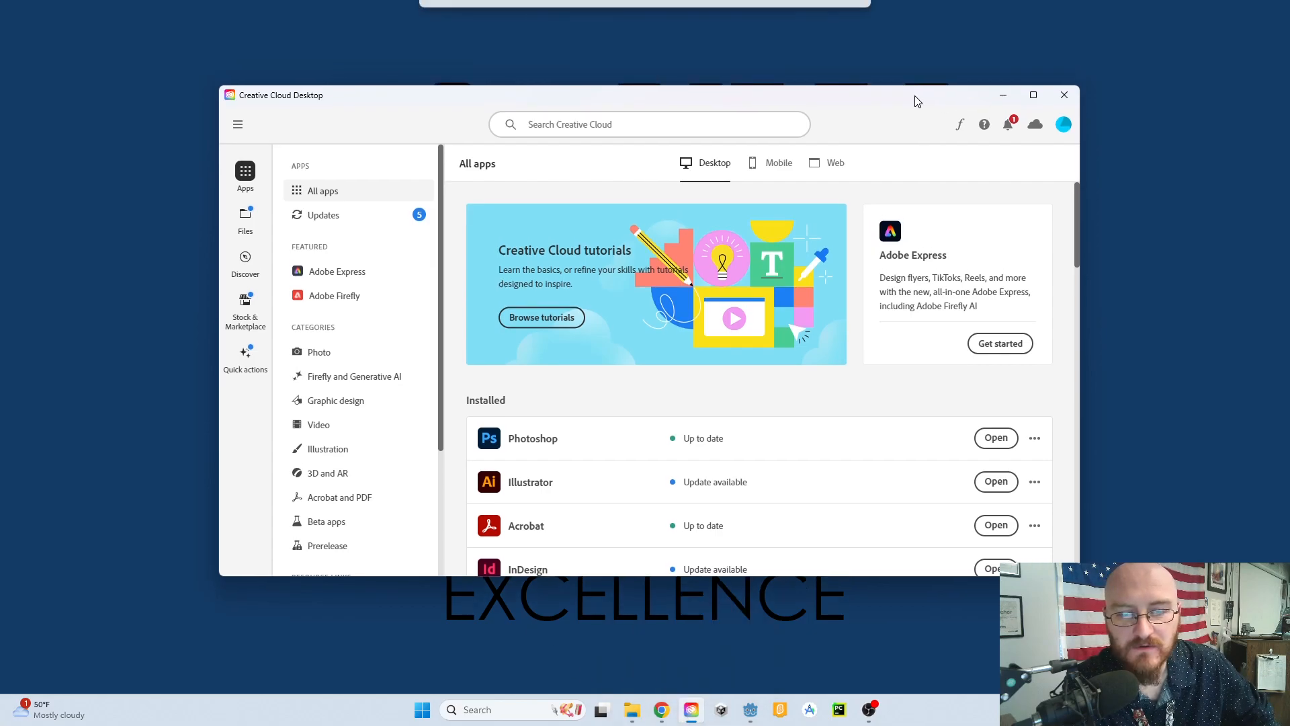
click(1064, 124)
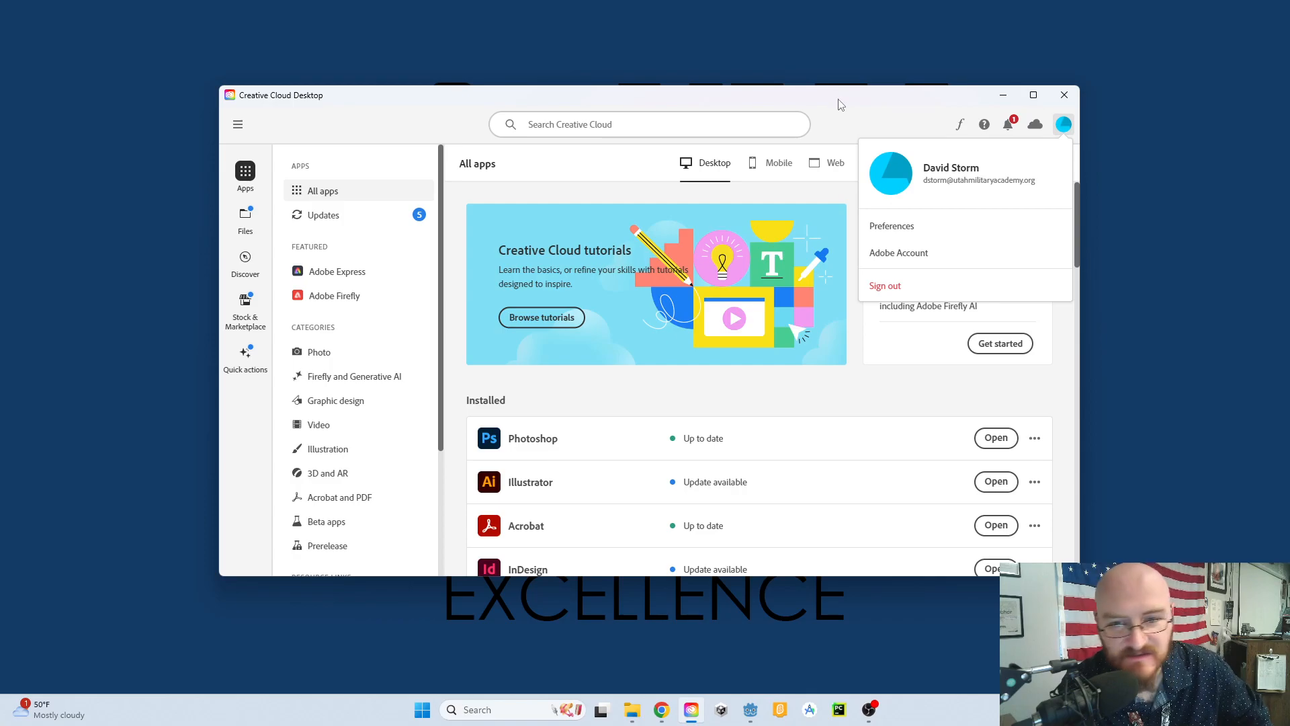
drag(838, 102, 839, 85)
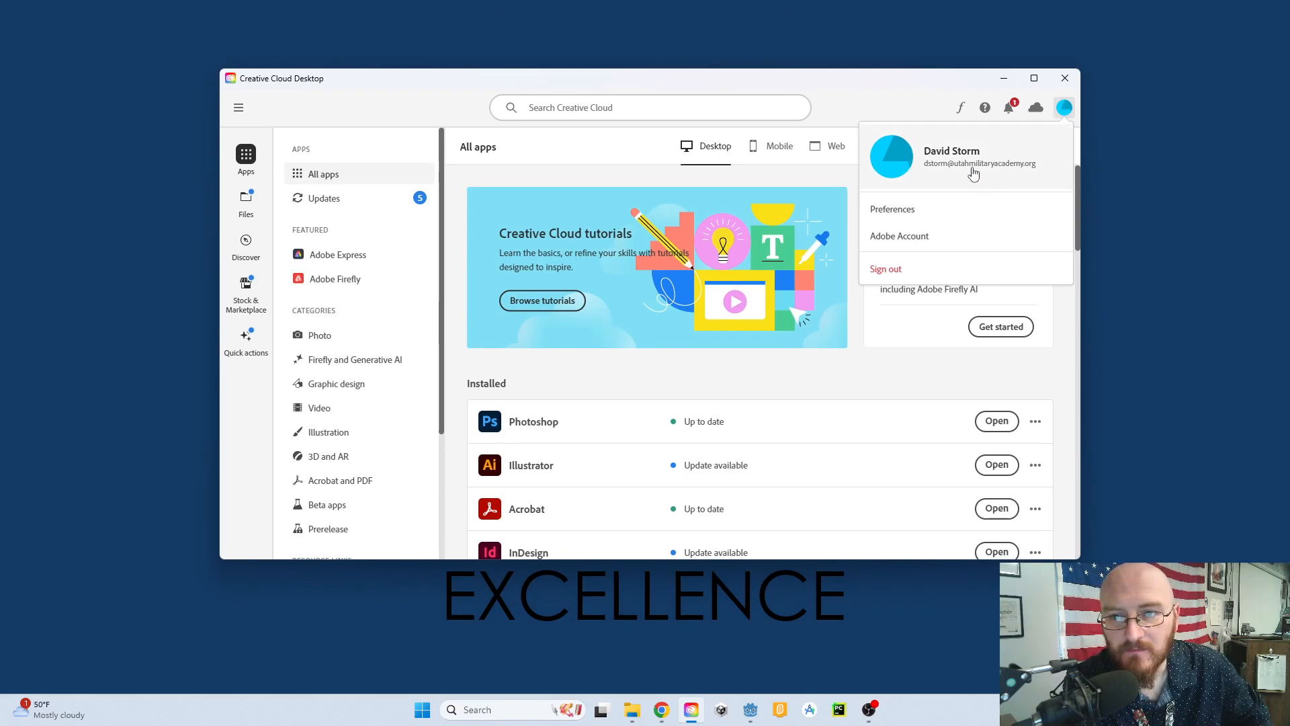
click(1064, 107)
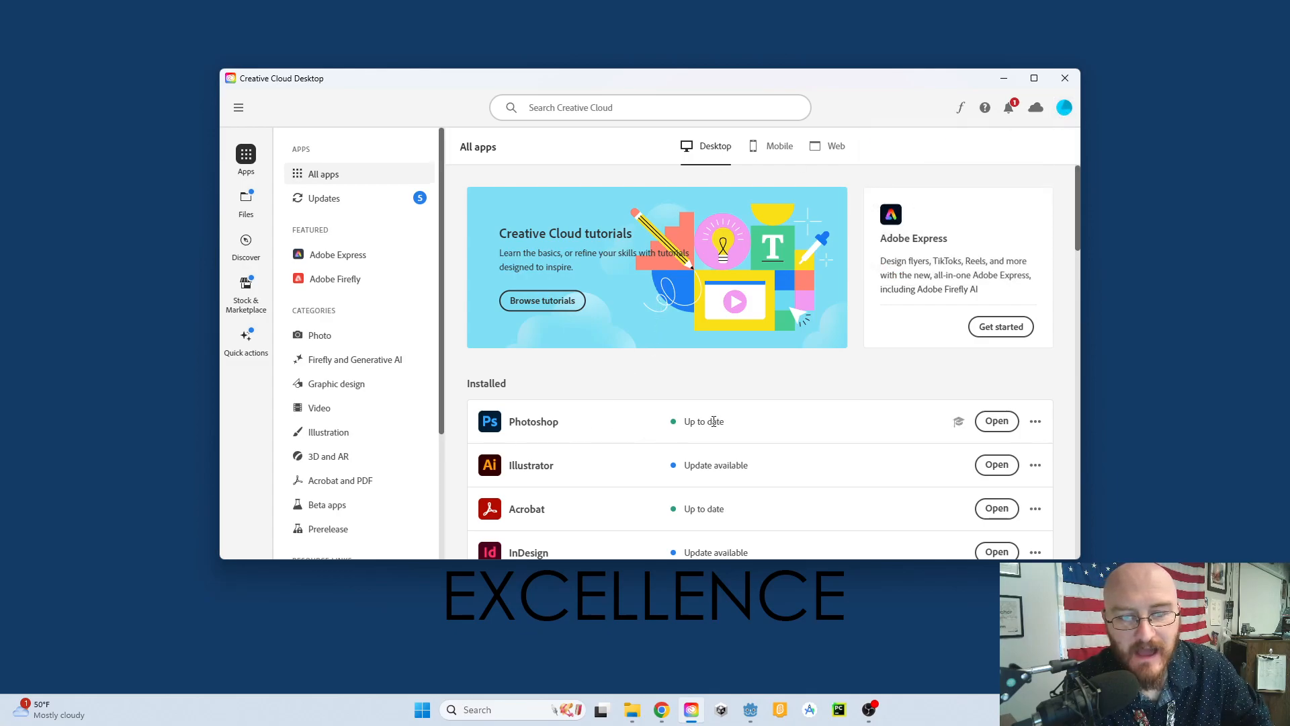
Launch Photoshop from the installed apps and start a new document.
scroll(834, 434, down, 1)
scroll(833, 433, down, 5)
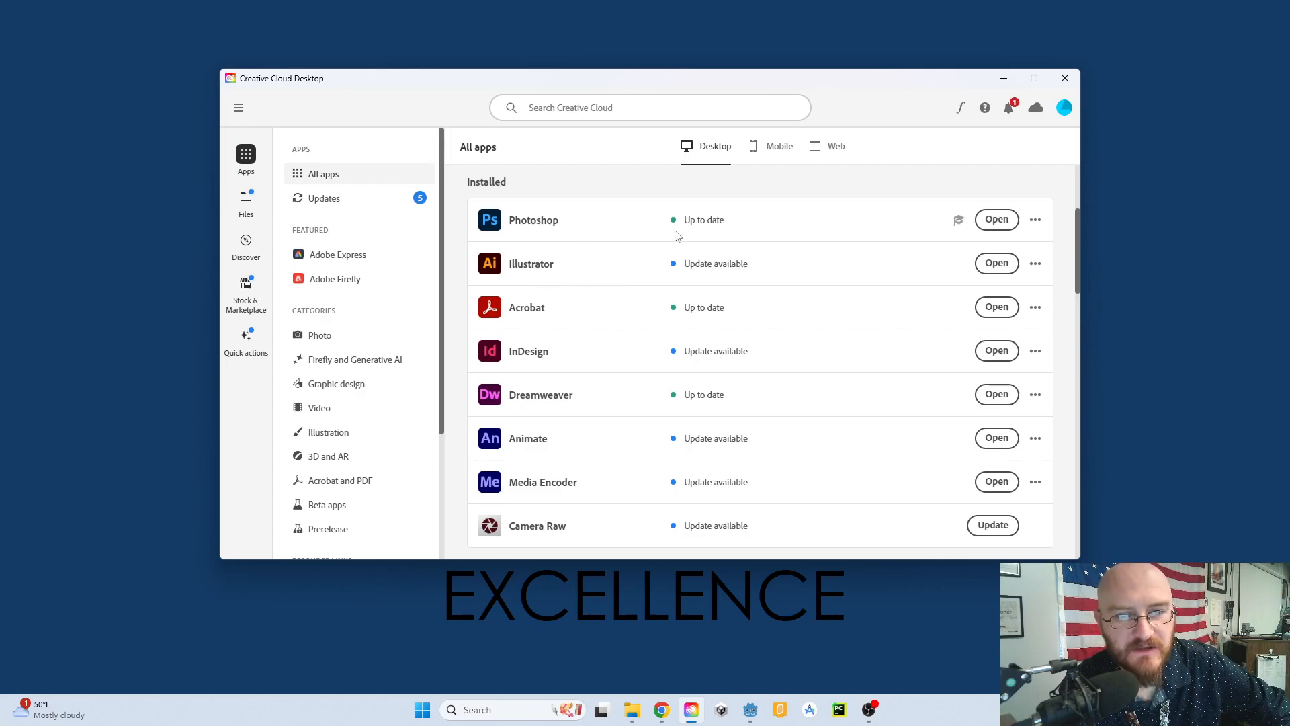
scroll(819, 289, up, 1)
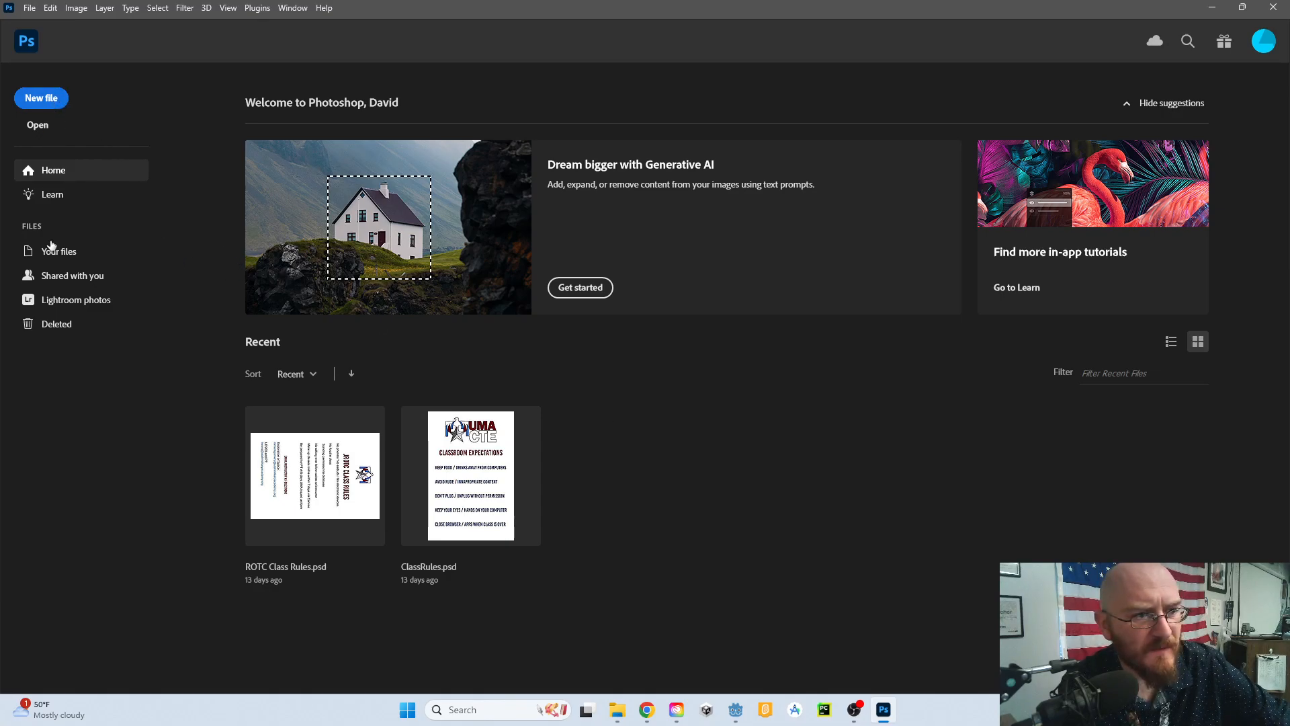
click(51, 103)
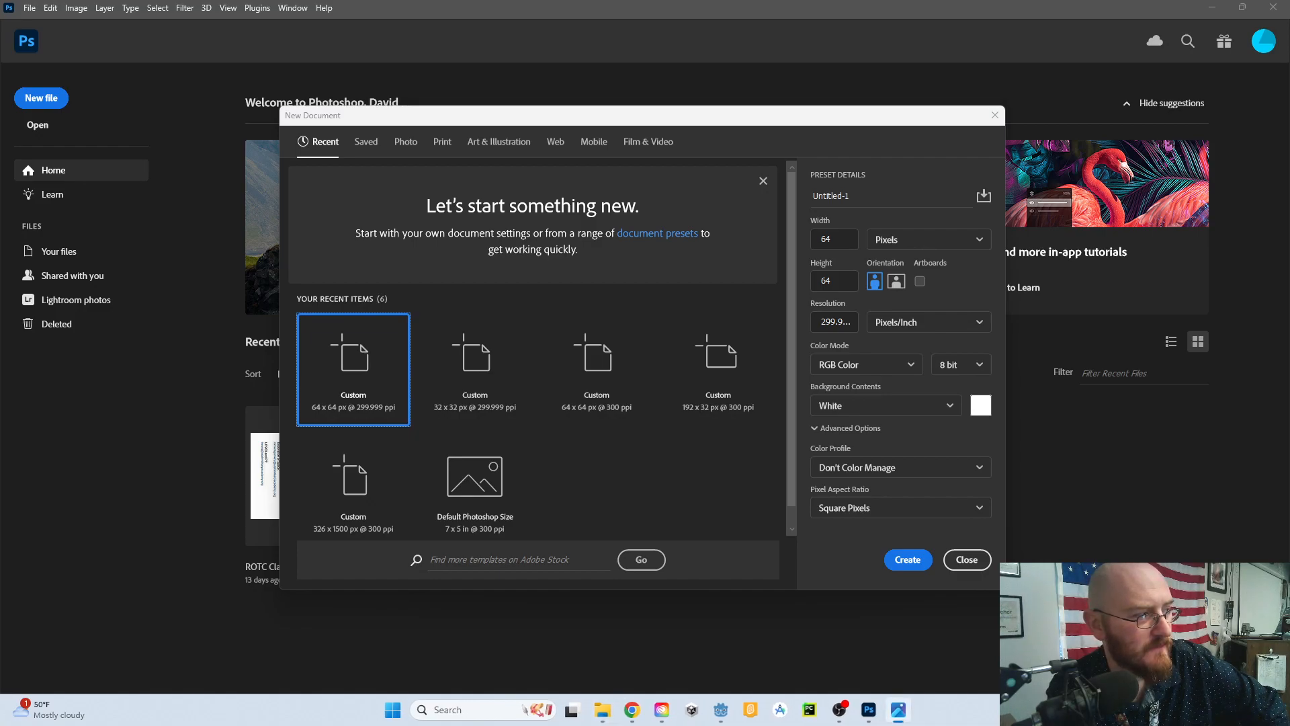
Examine the four robot frames in the Player.png sprite sheet up close, and close the image.
drag(311, 164, 514, 63)
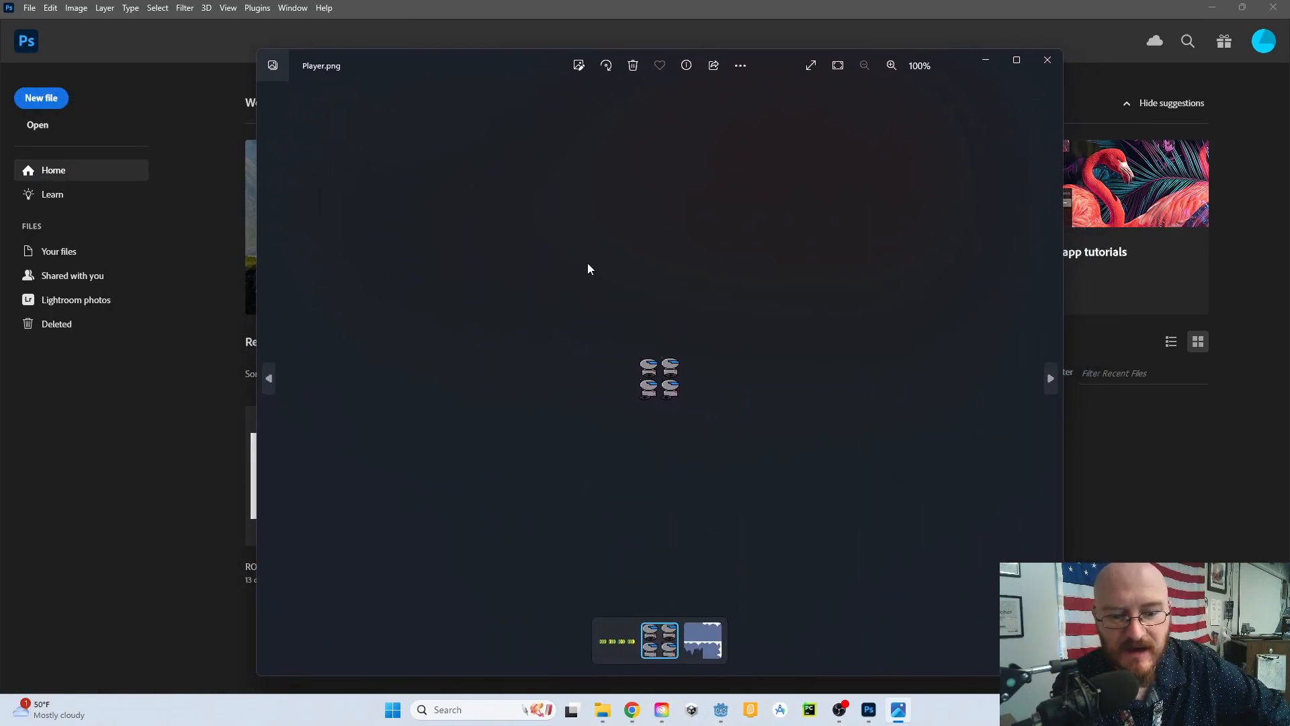
scroll(675, 408, up, 5)
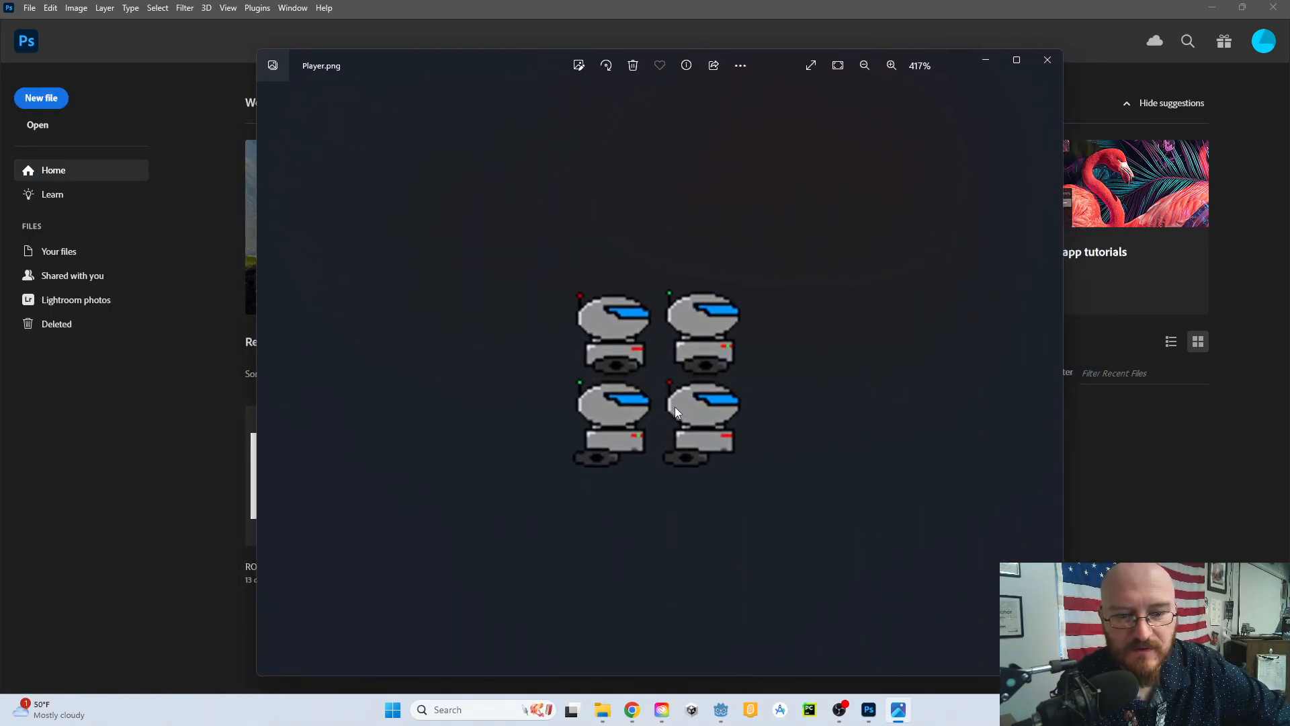
scroll(675, 410, up, 3)
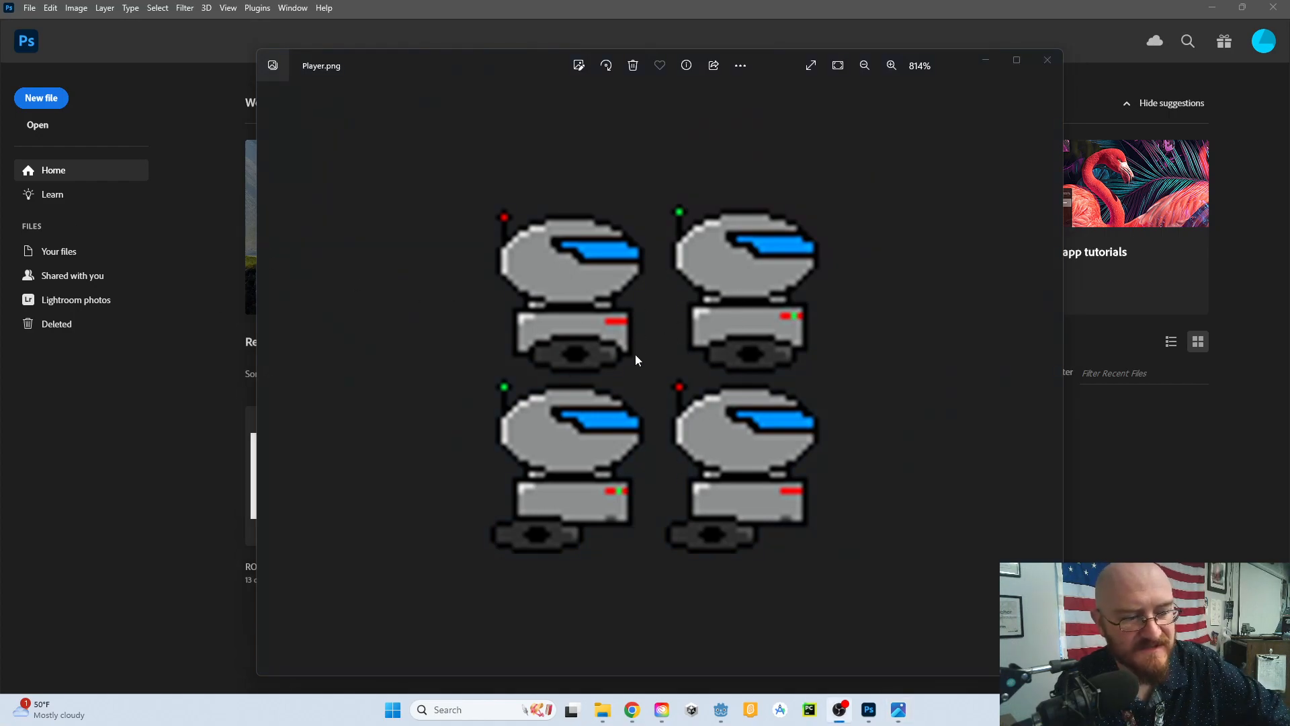
scroll(691, 393, down, 10)
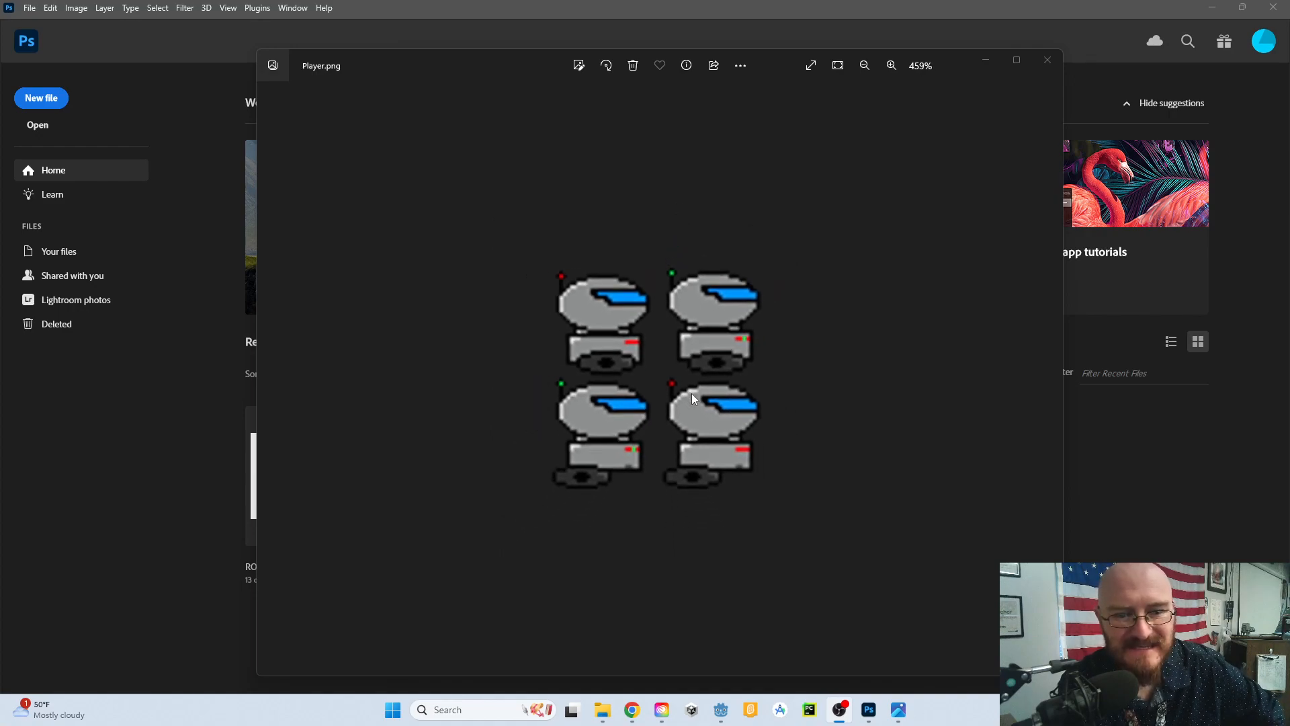
scroll(691, 393, down, 5)
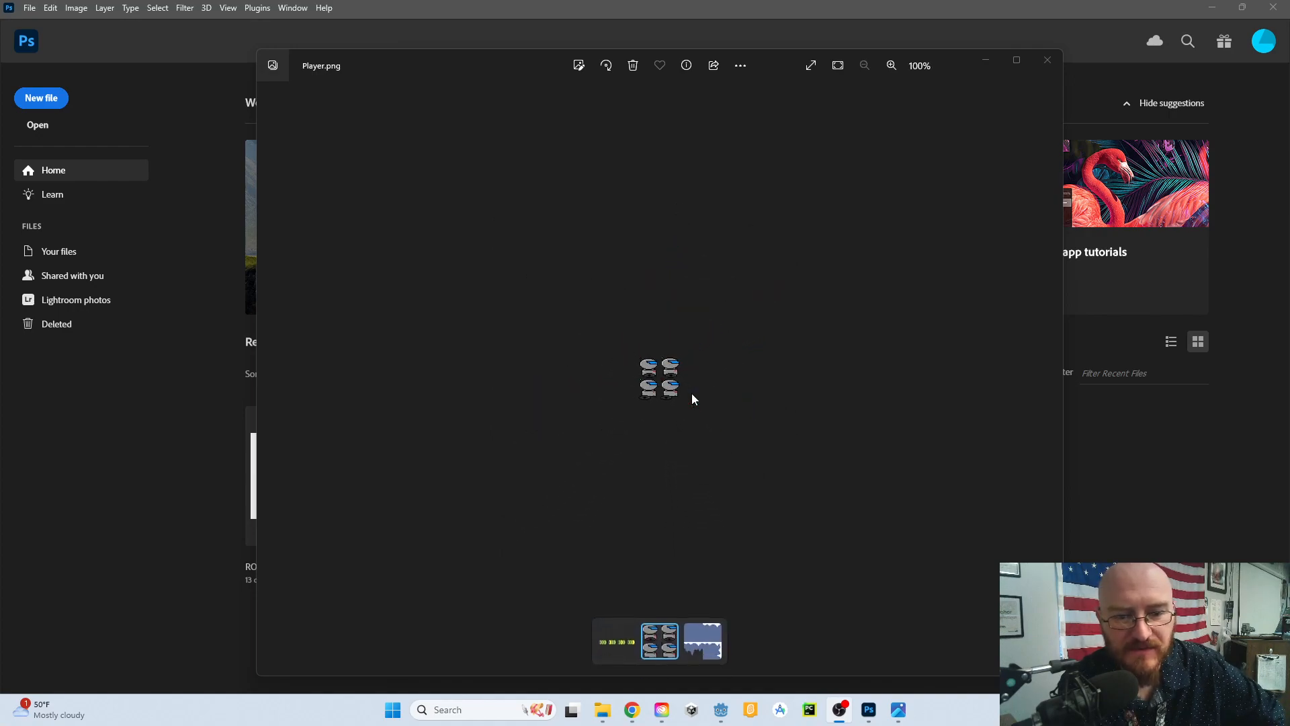
scroll(672, 393, up, 6)
scroll(677, 395, up, 8)
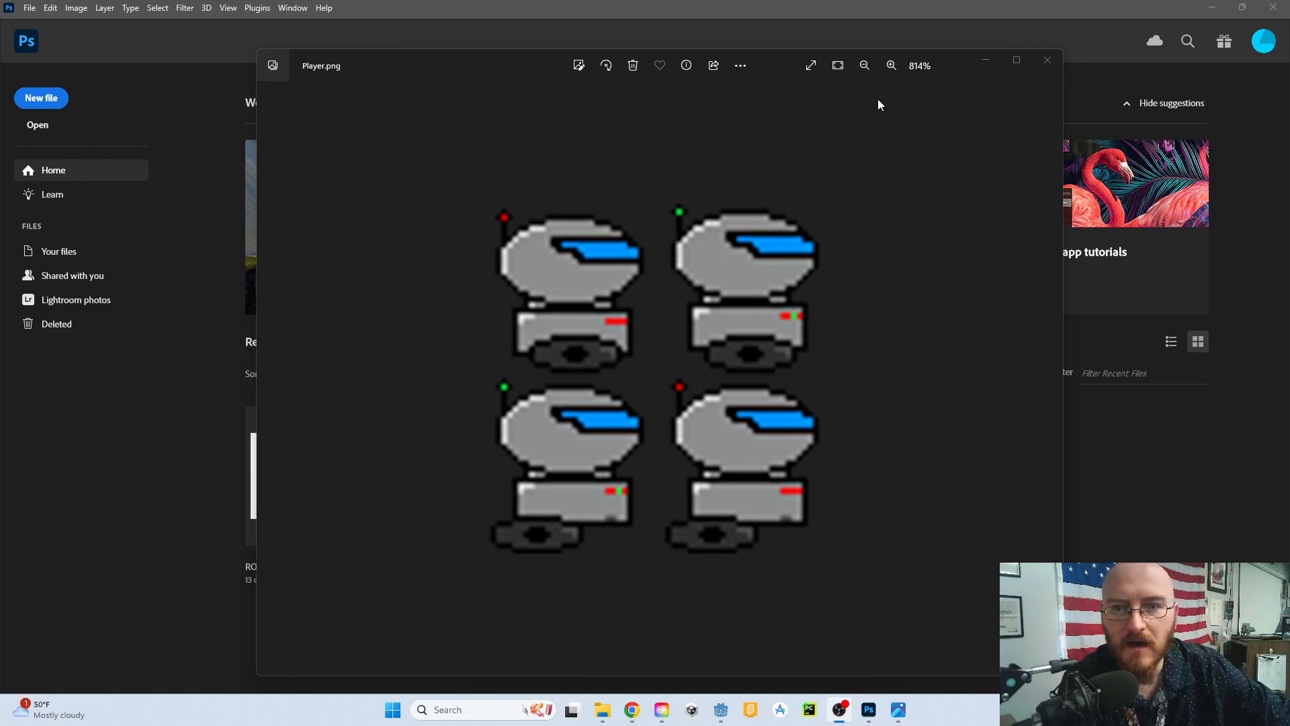
click(1048, 66)
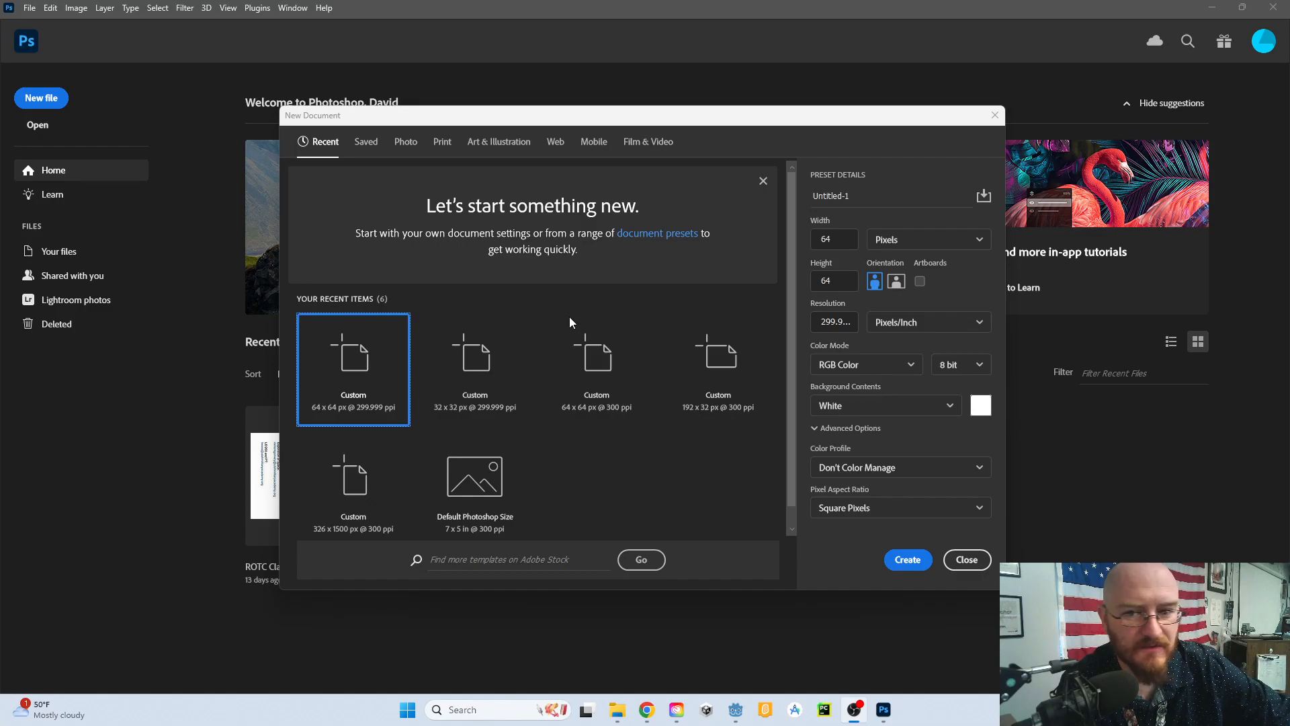
Review the new document's width, height, measurement unit and resolution options.
click(917, 242)
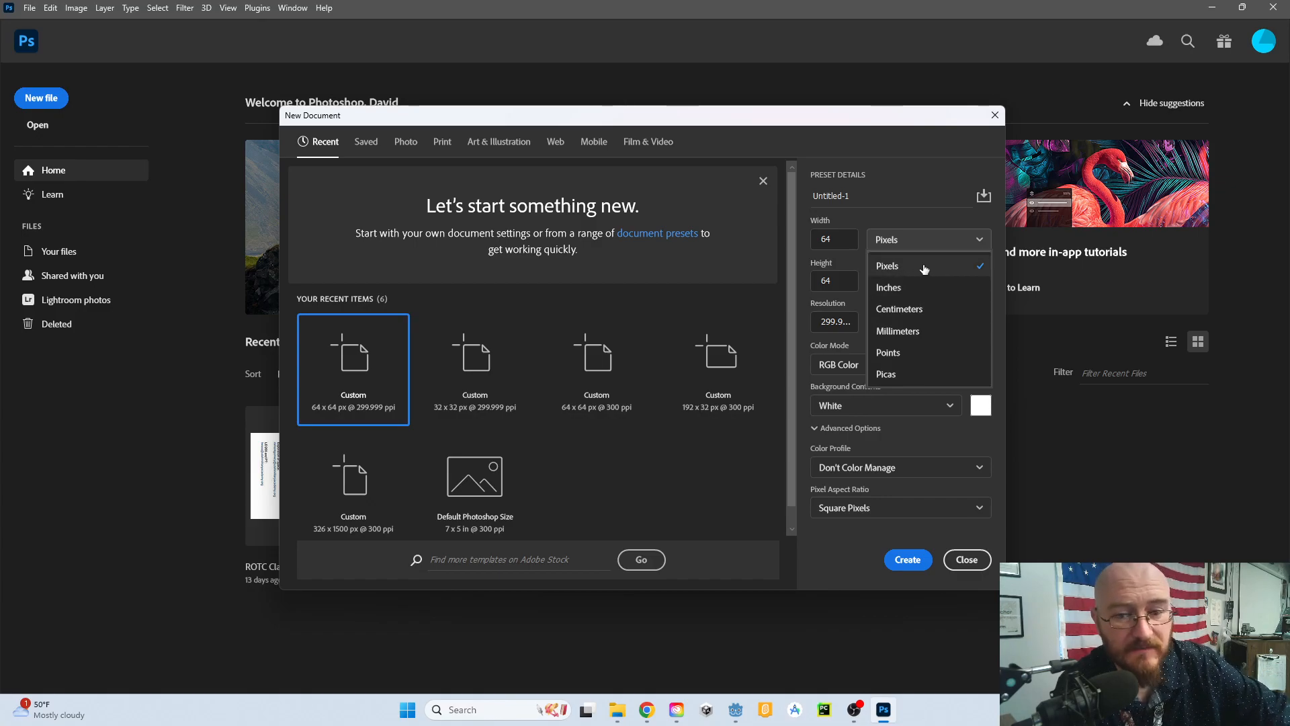
click(912, 218)
click(833, 239)
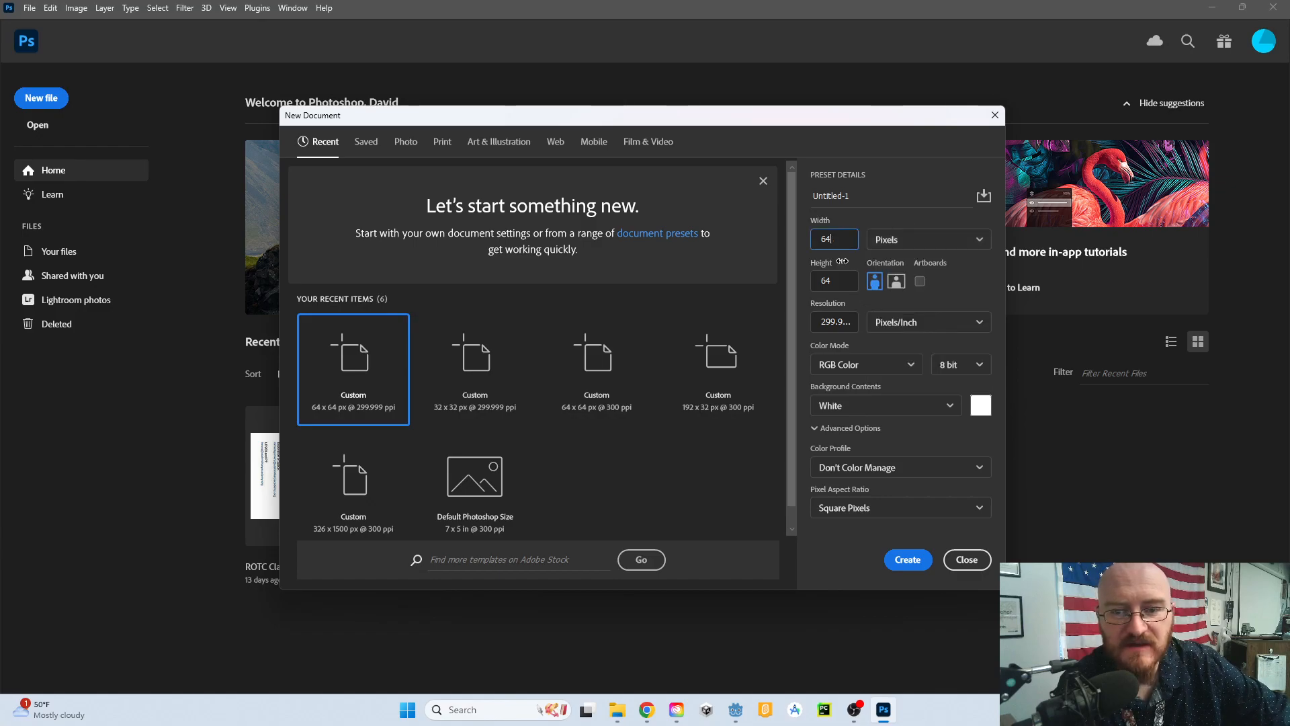
double_click(835, 241)
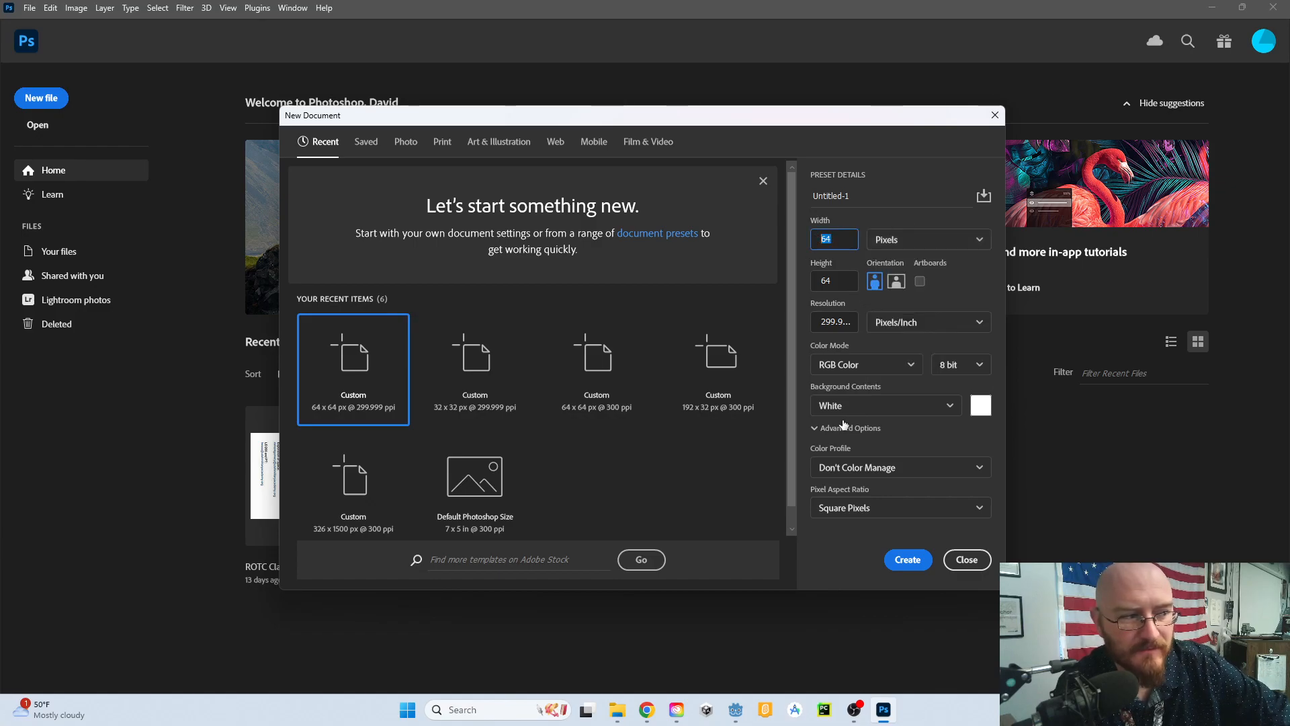
double_click(836, 280)
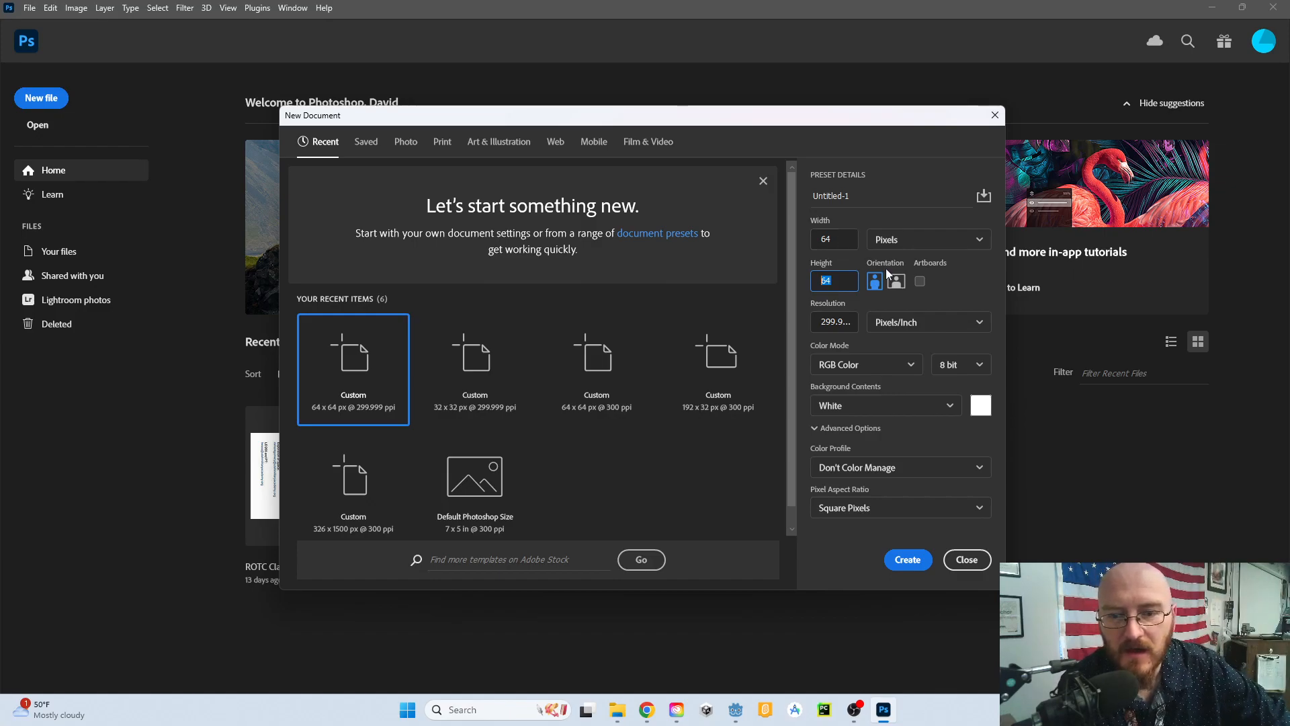
click(836, 321)
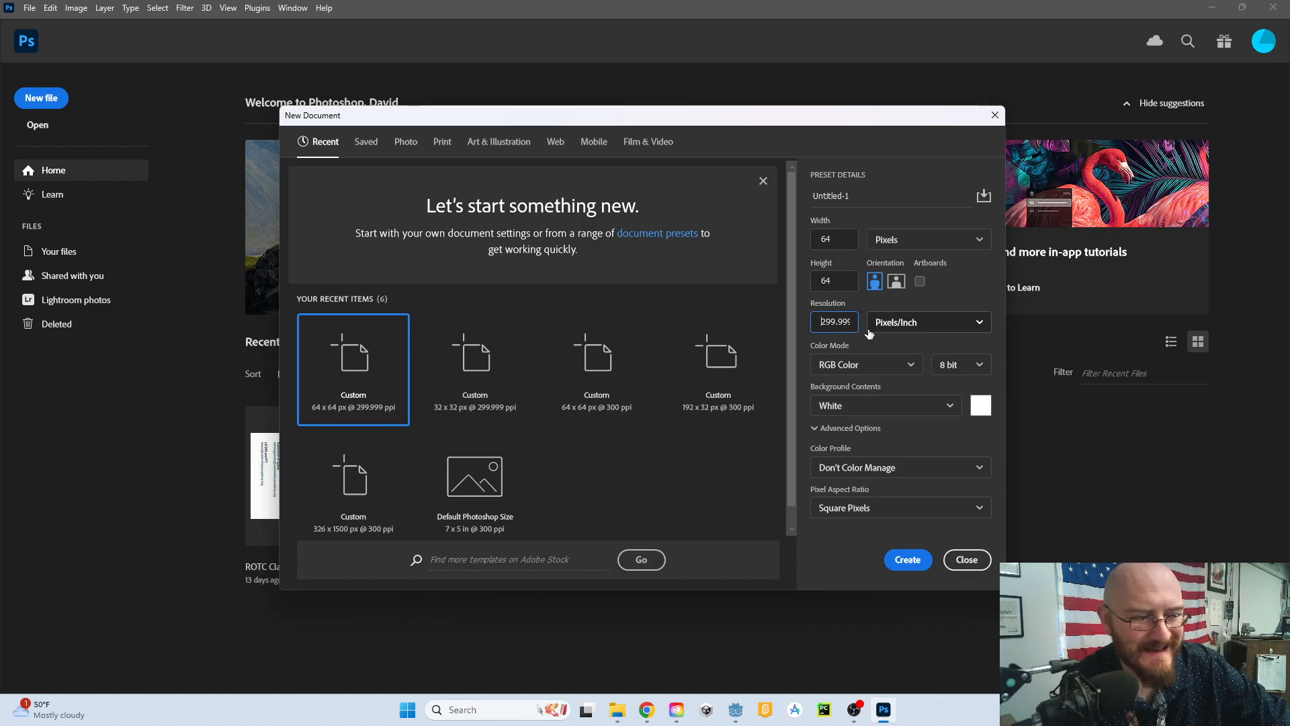
click(909, 326)
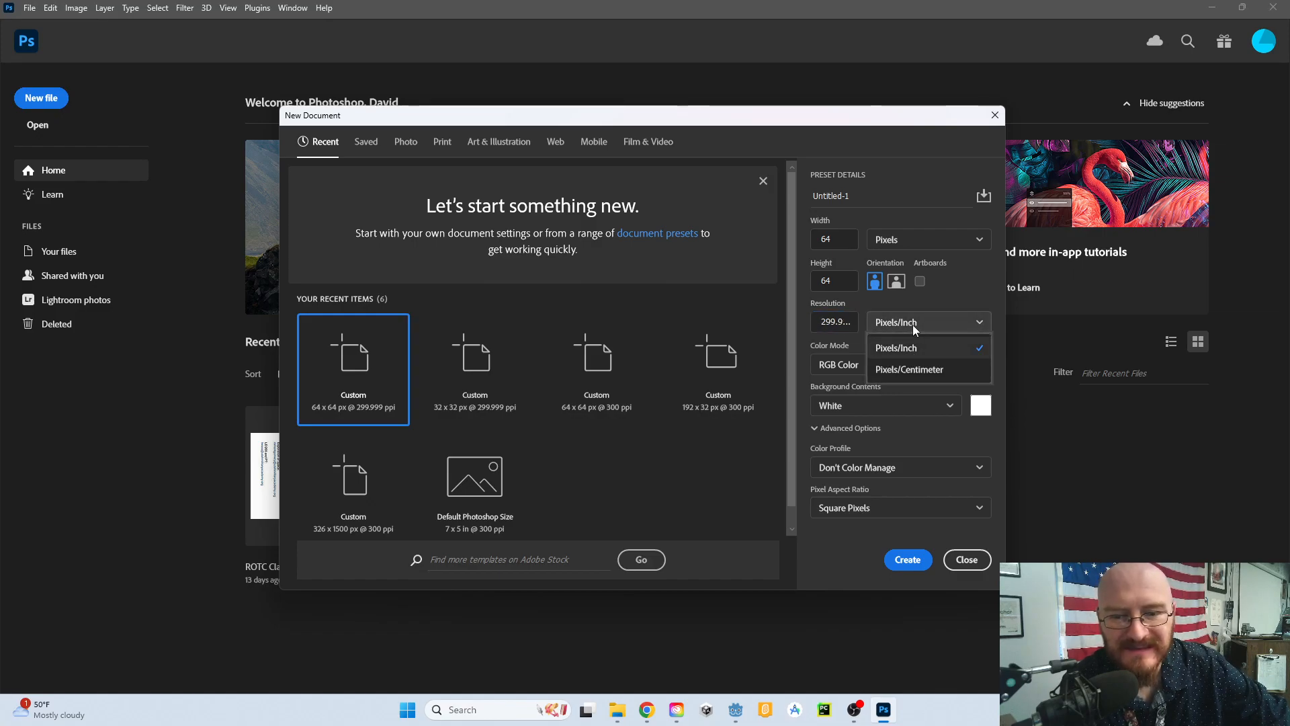
click(908, 324)
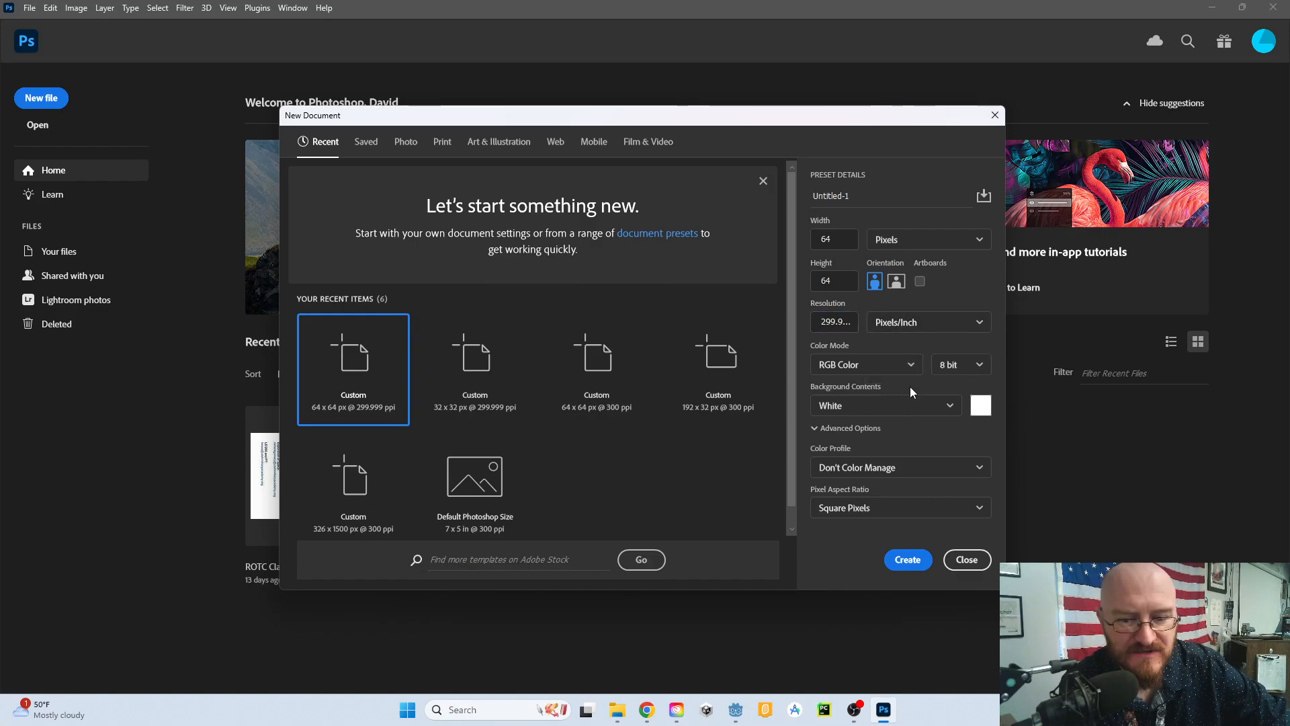
Set the background colour to bright green (00ff42) and create the 64 x 64 pixel document.
click(985, 408)
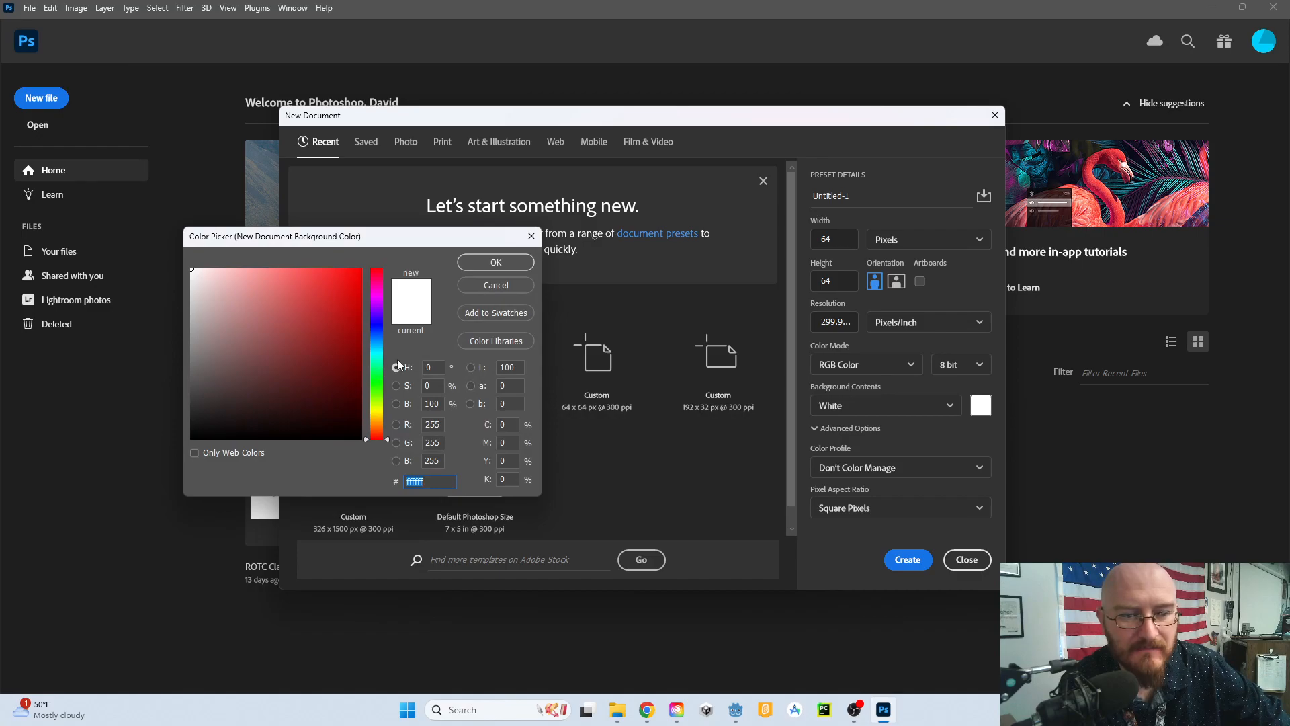
mouse_move(383, 440)
mouse_down()
mouse_move(381, 378)
mouse_move(346, 292)
mouse_move(357, 277)
mouse_move(365, 305)
mouse_move(362, 268)
mouse_up()
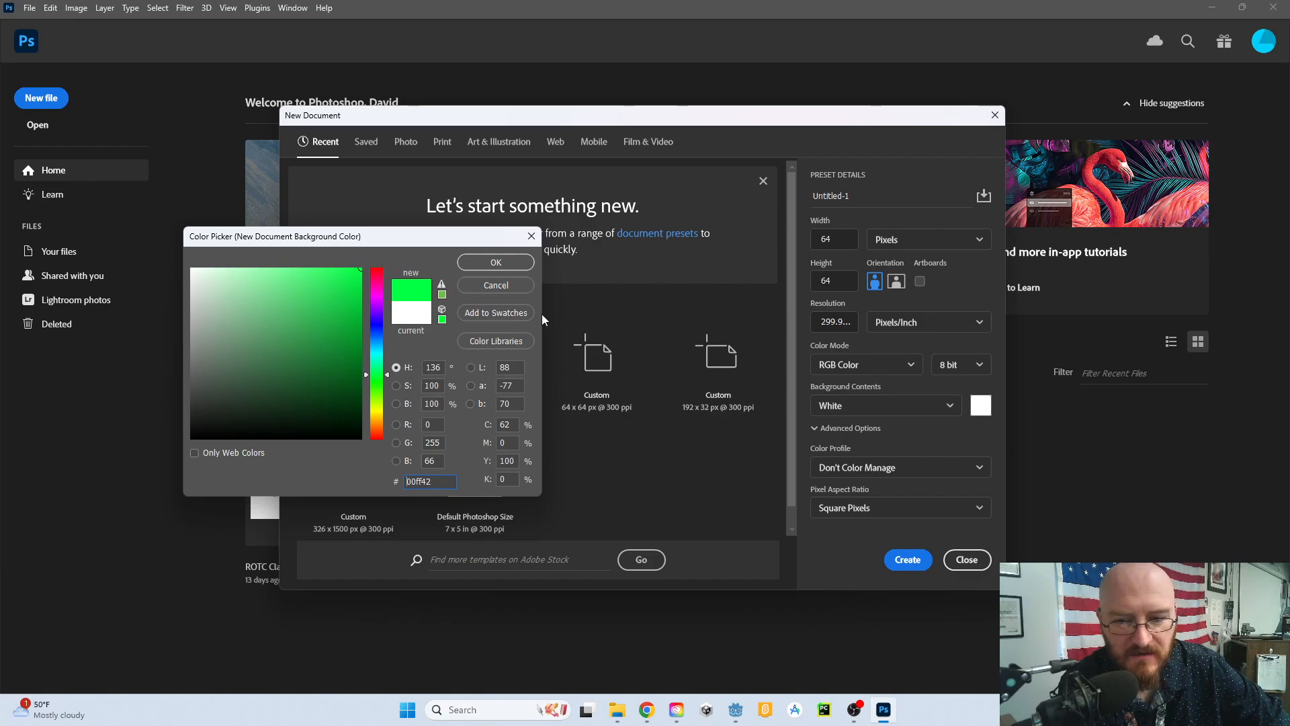
click(510, 263)
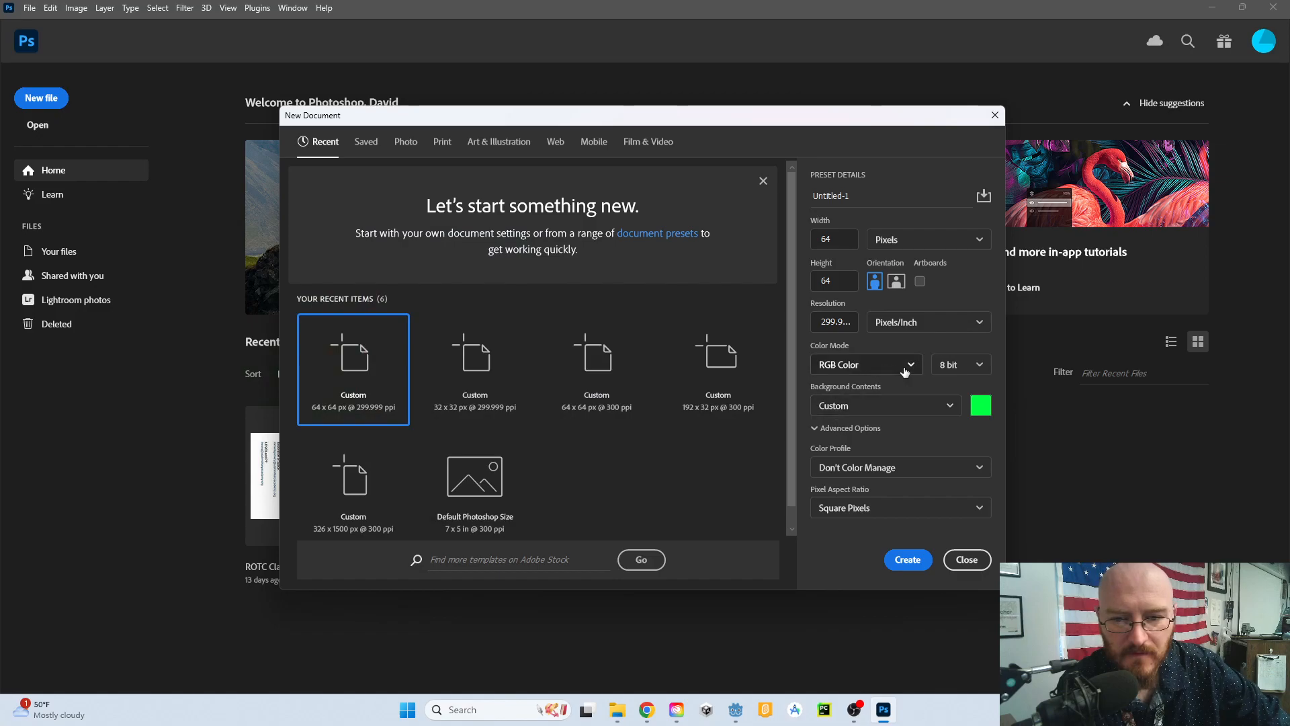
click(959, 368)
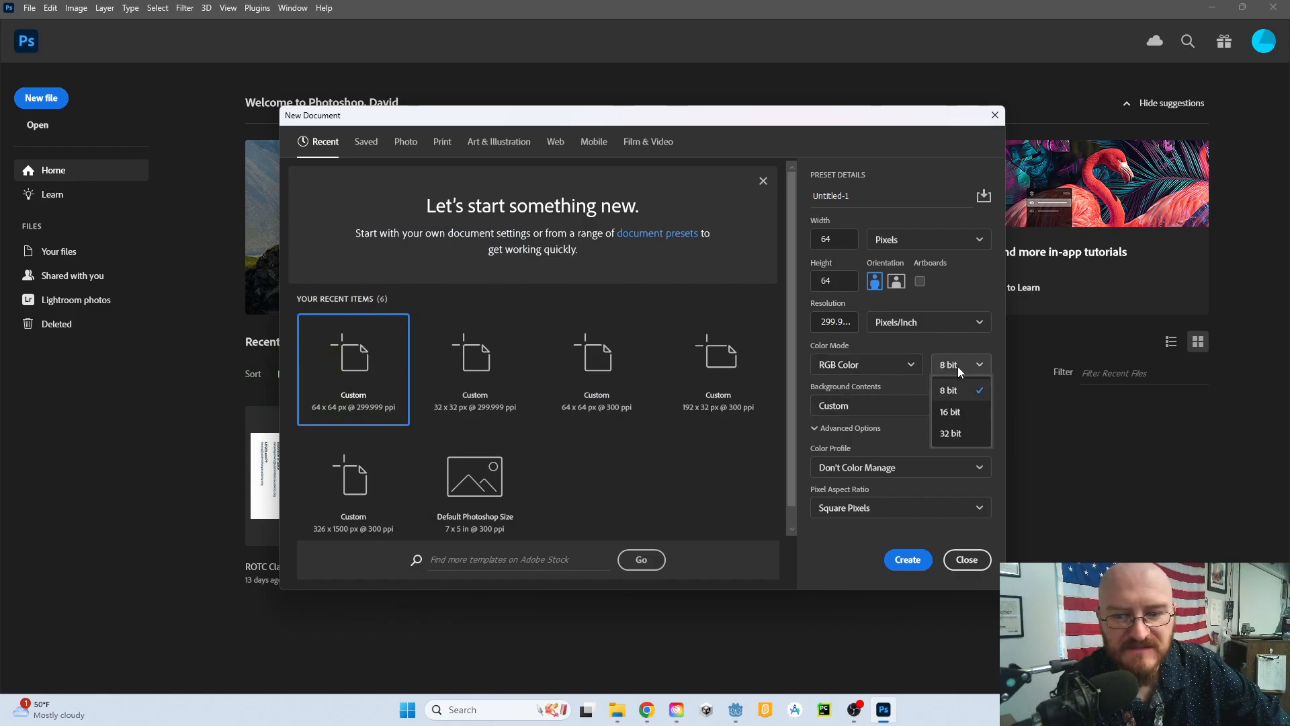
click(958, 366)
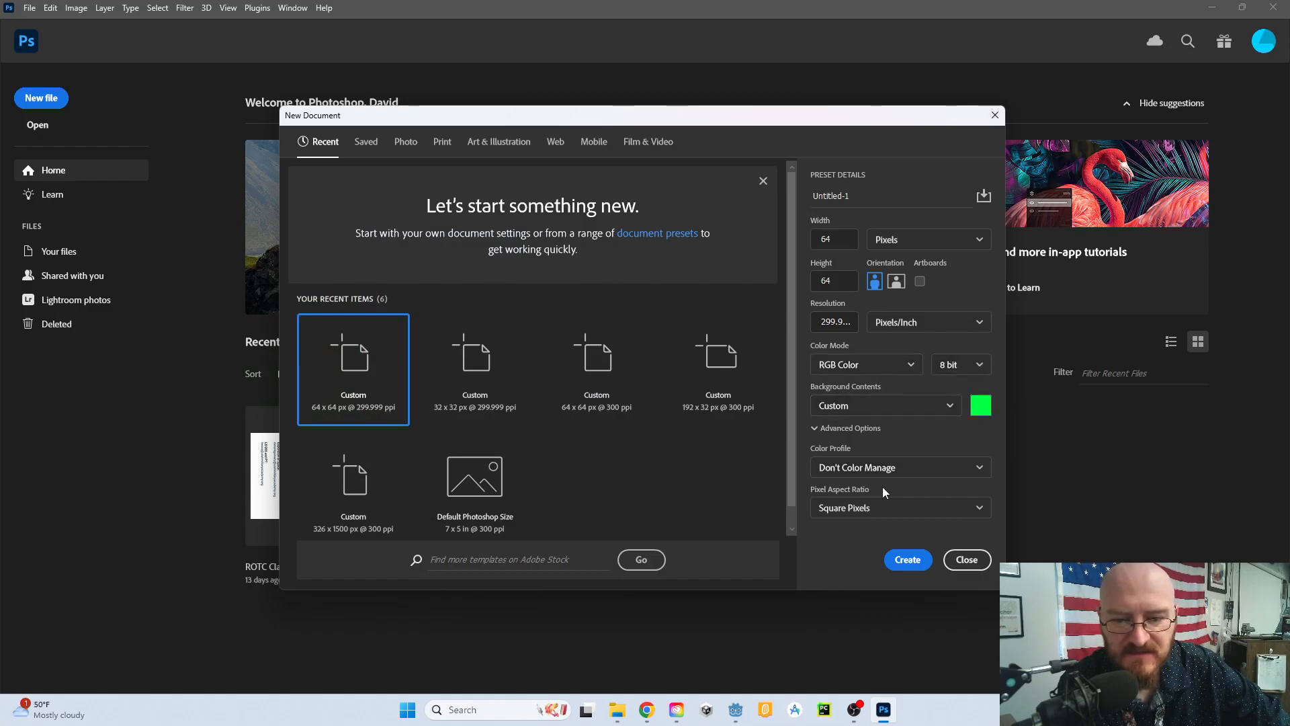
click(907, 560)
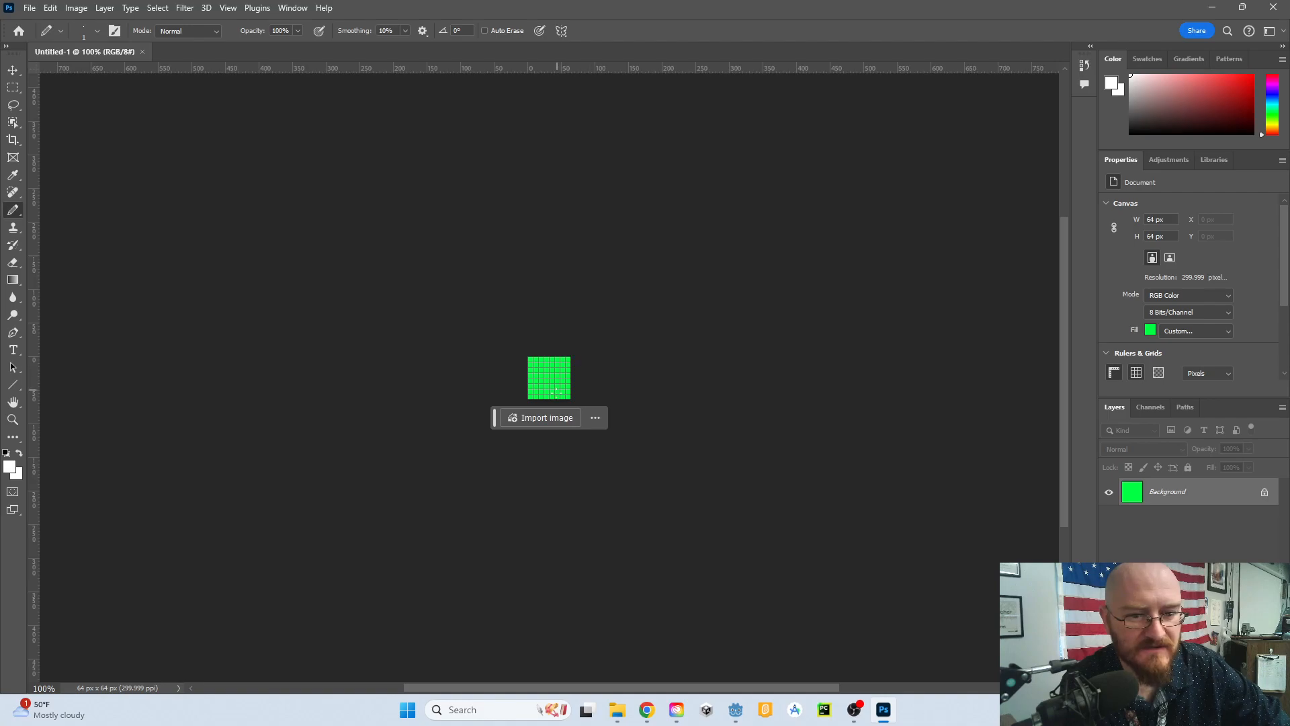
Hide the floating contextual bar below the canvas.
scroll(556, 394, up, 4)
scroll(557, 395, down, 6)
scroll(557, 394, up, 2)
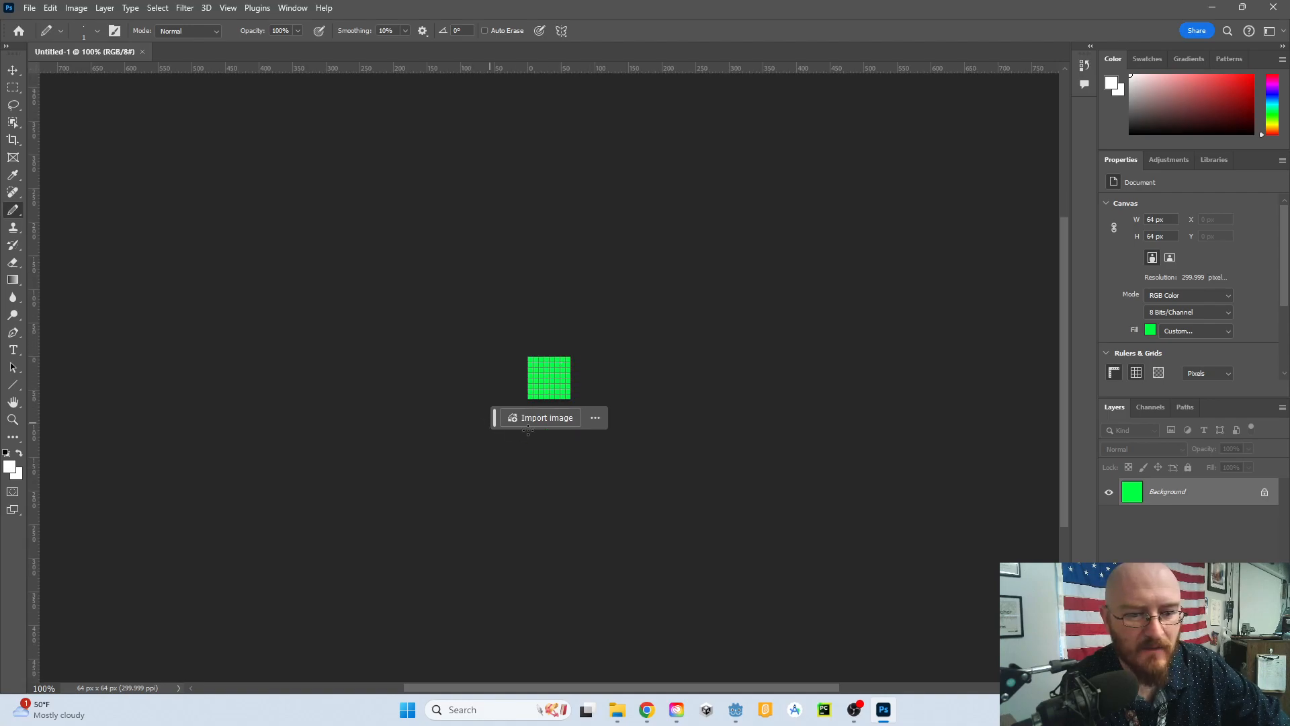
click(593, 420)
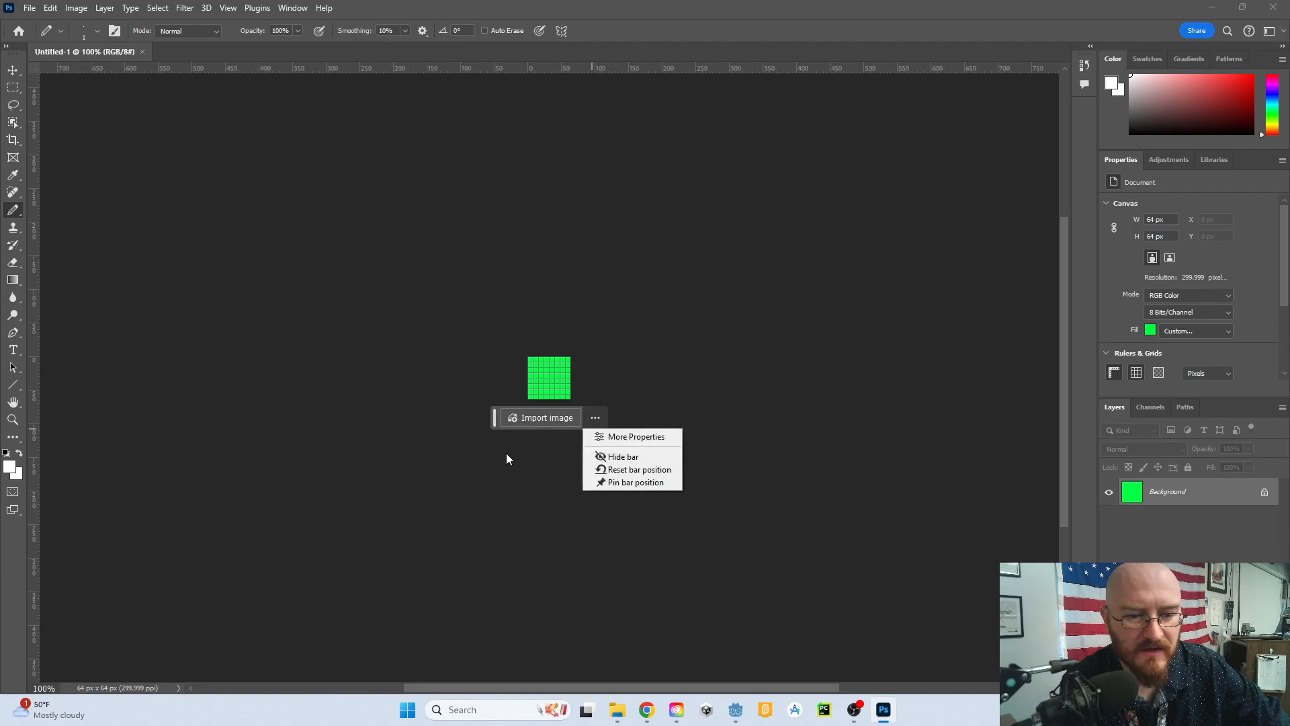
click(619, 456)
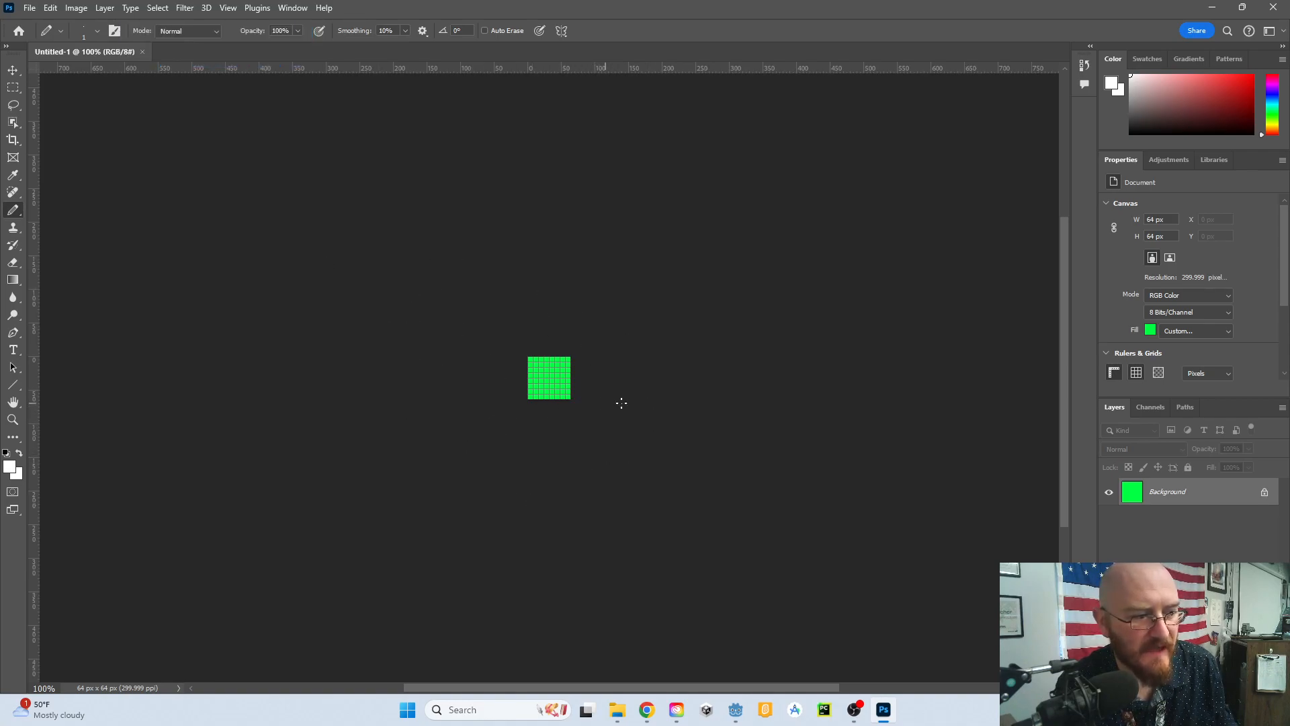
Enlarge the green canvas to examine its pixel grid up close.
scroll(550, 419, left, 2)
scroll(591, 411, right, 3)
scroll(591, 411, left, 5)
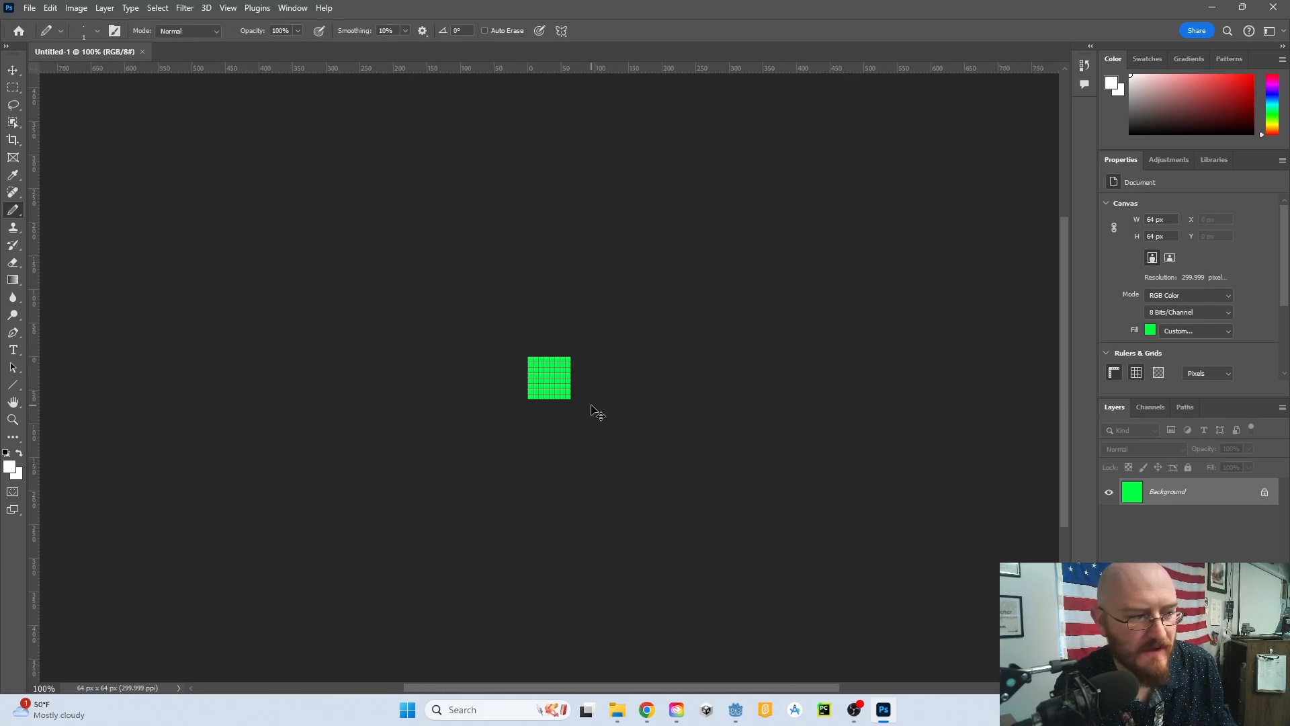
scroll(592, 414, right, 3)
scroll(593, 415, right, 2)
scroll(592, 414, left, 2)
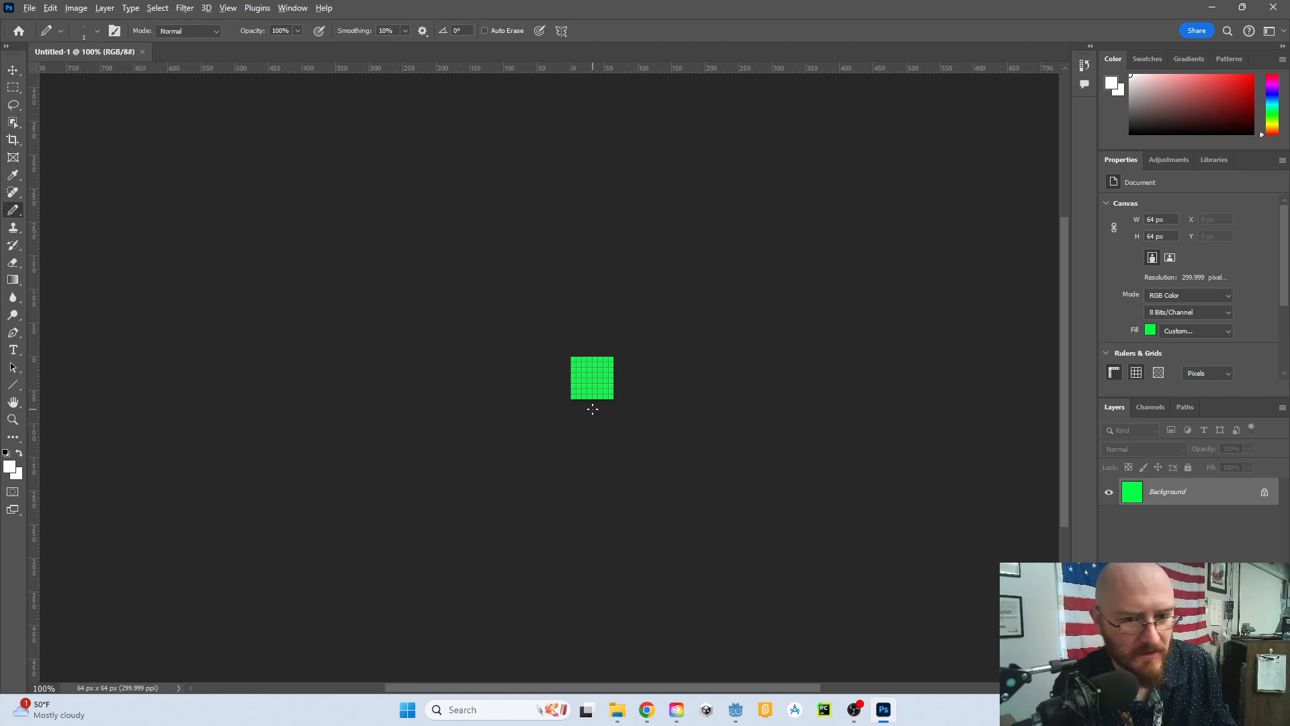
scroll(592, 409, up, 5)
scroll(719, 384, up, 5)
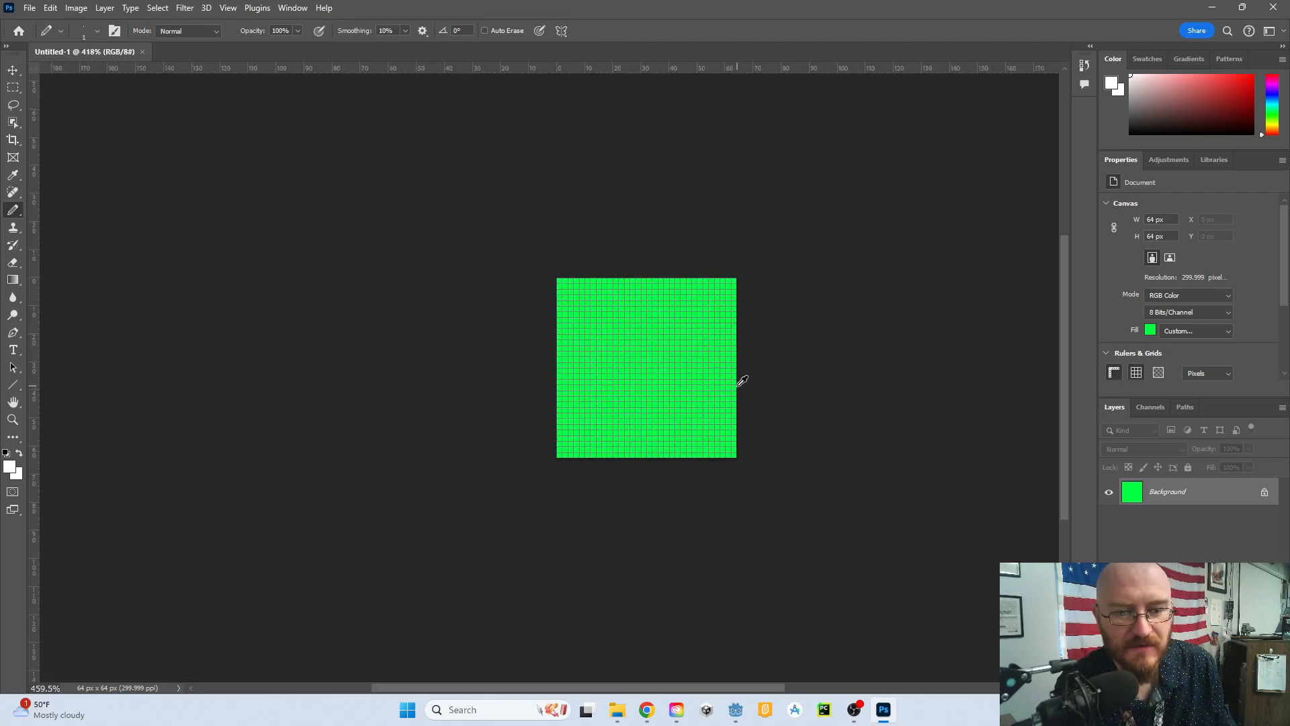
scroll(627, 368, down, 2)
scroll(627, 367, up, 3)
scroll(615, 379, up, 3)
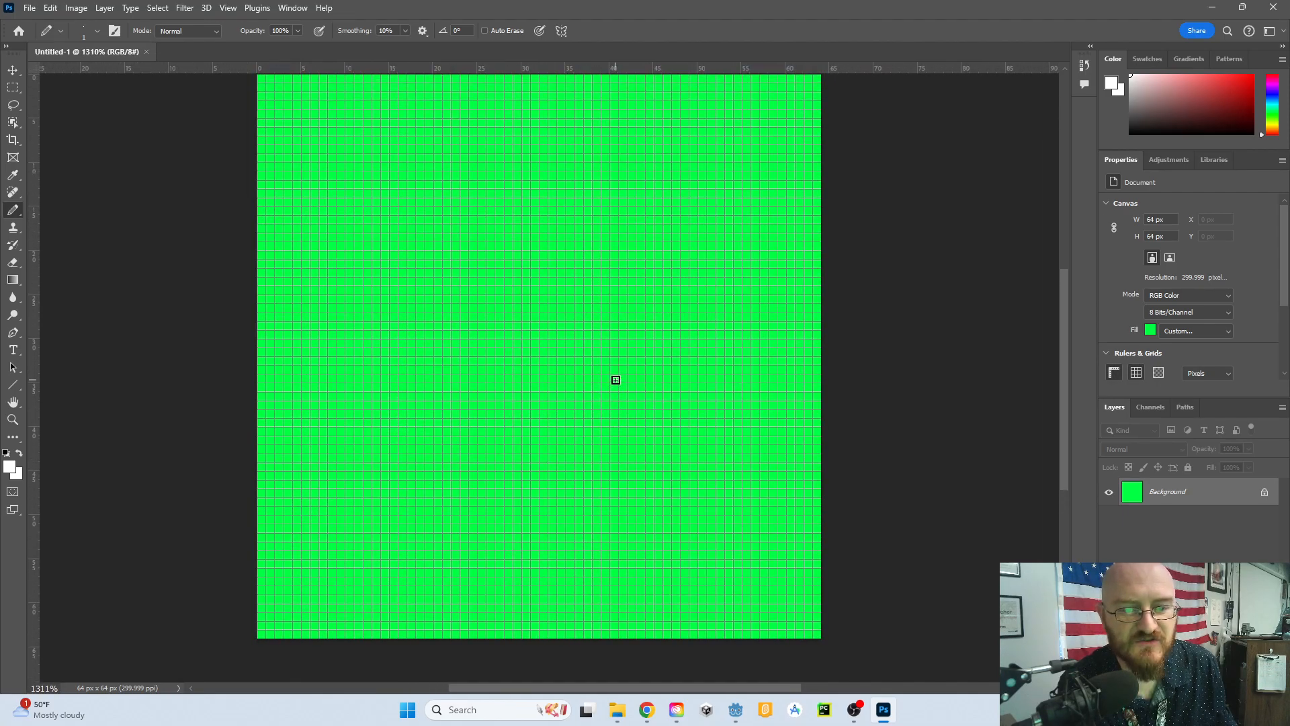
Check the gridline spacing, unit and subdivisions in the Guides, Grid & Slices preferences and accept the dialog.
scroll(615, 379, down, 1)
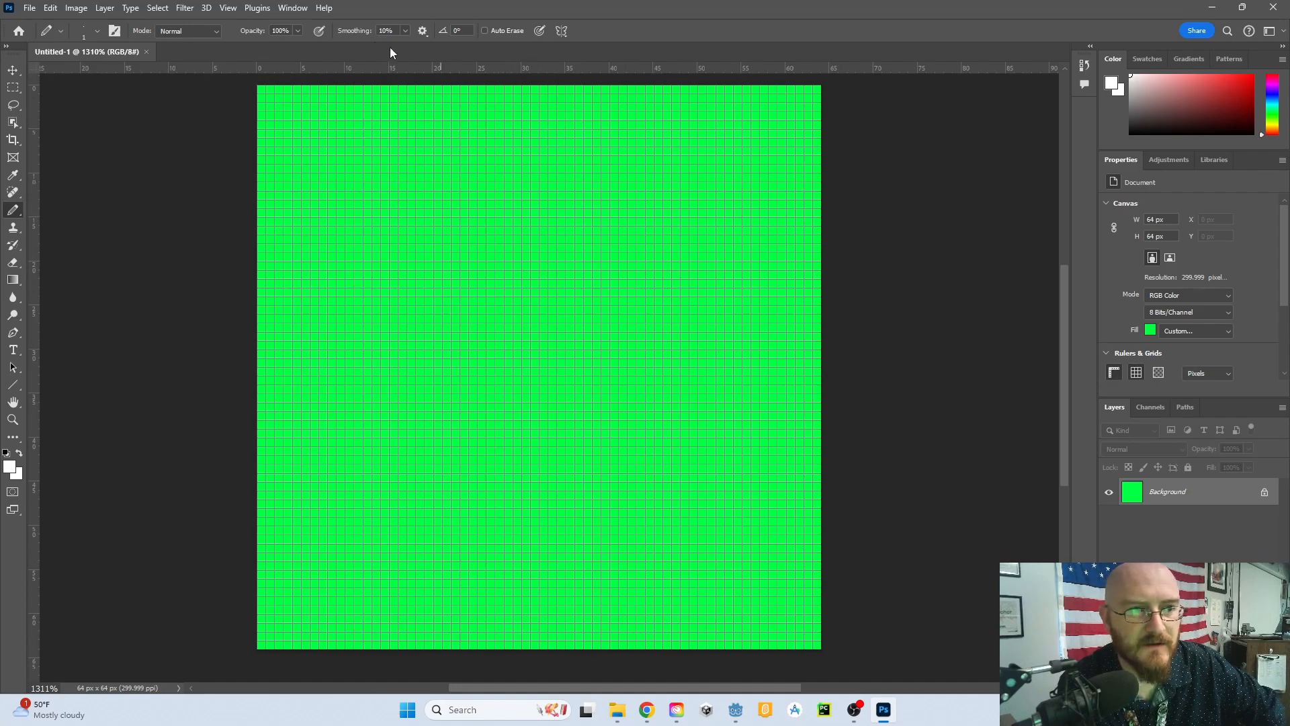
click(30, 8)
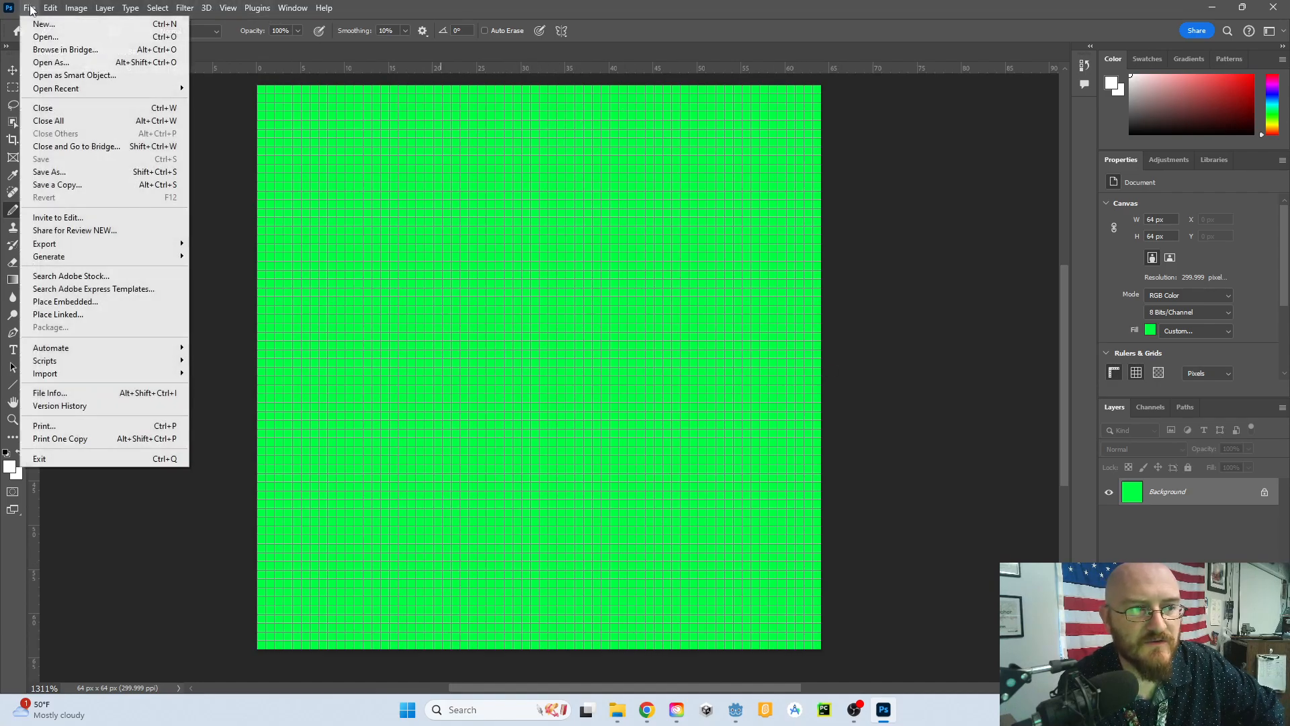
mouse_move(52, 9)
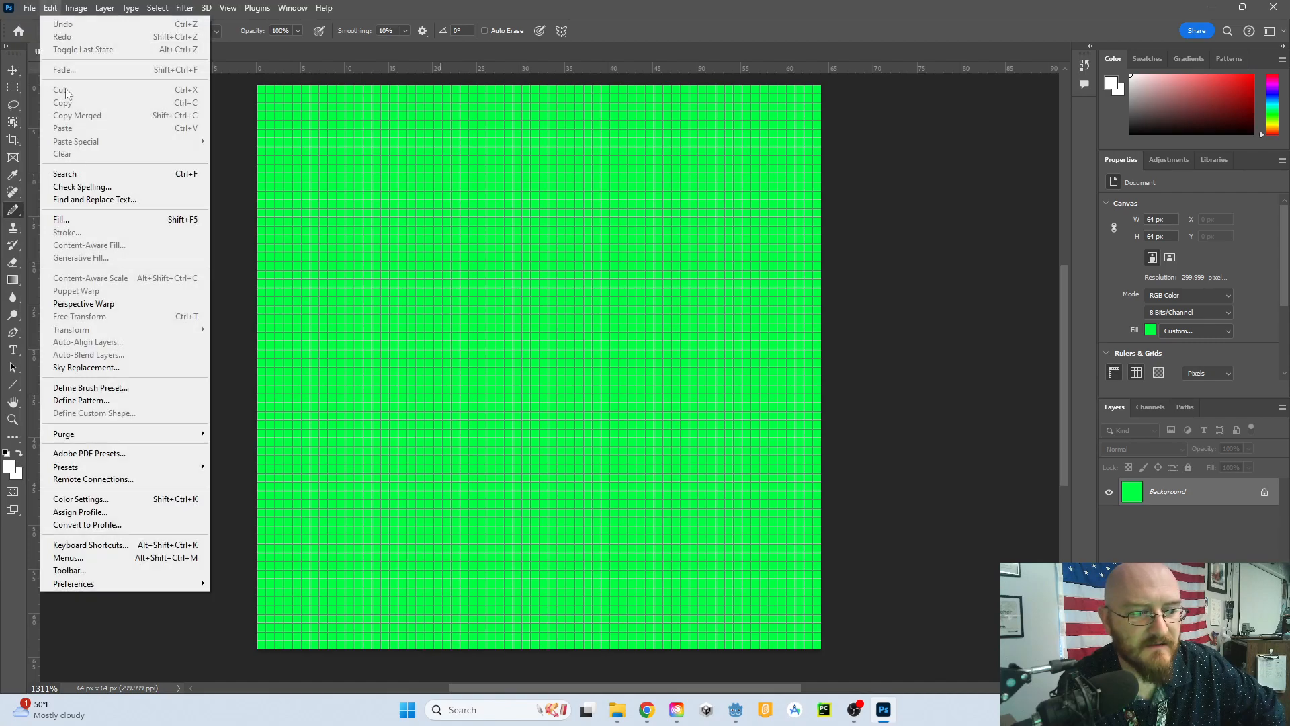
mouse_move(92, 585)
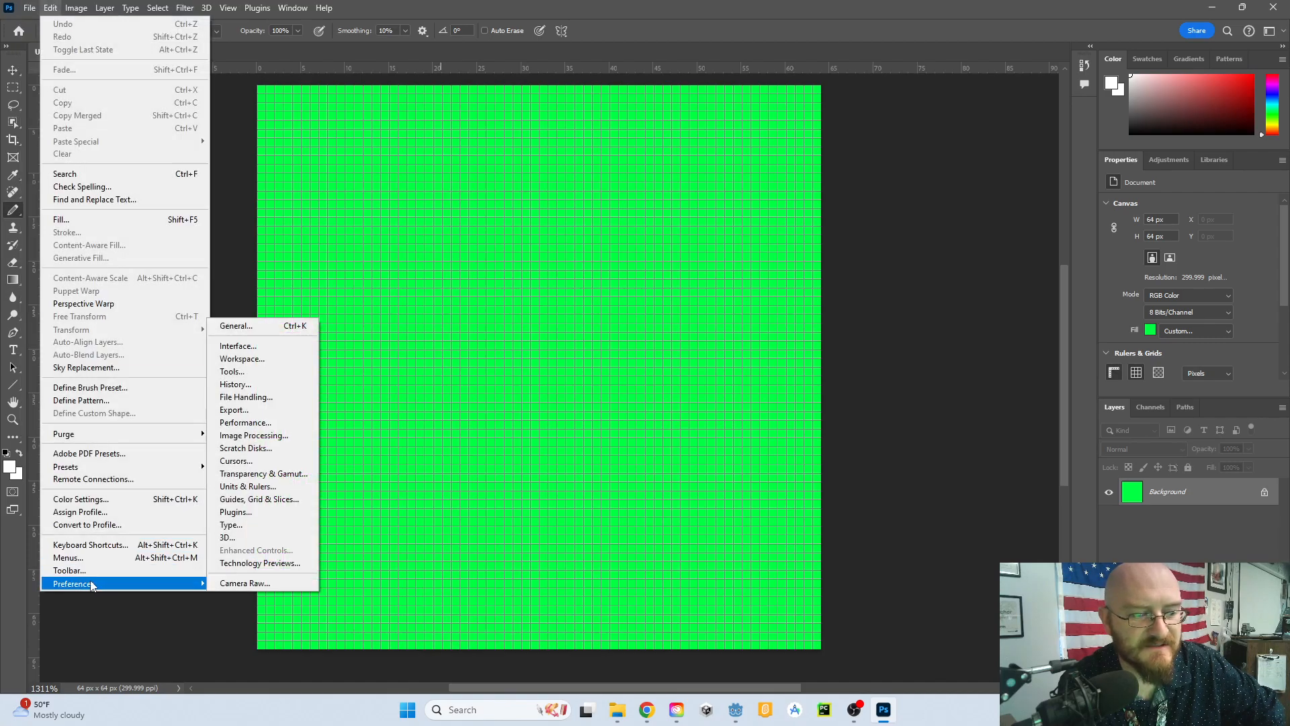
click(267, 505)
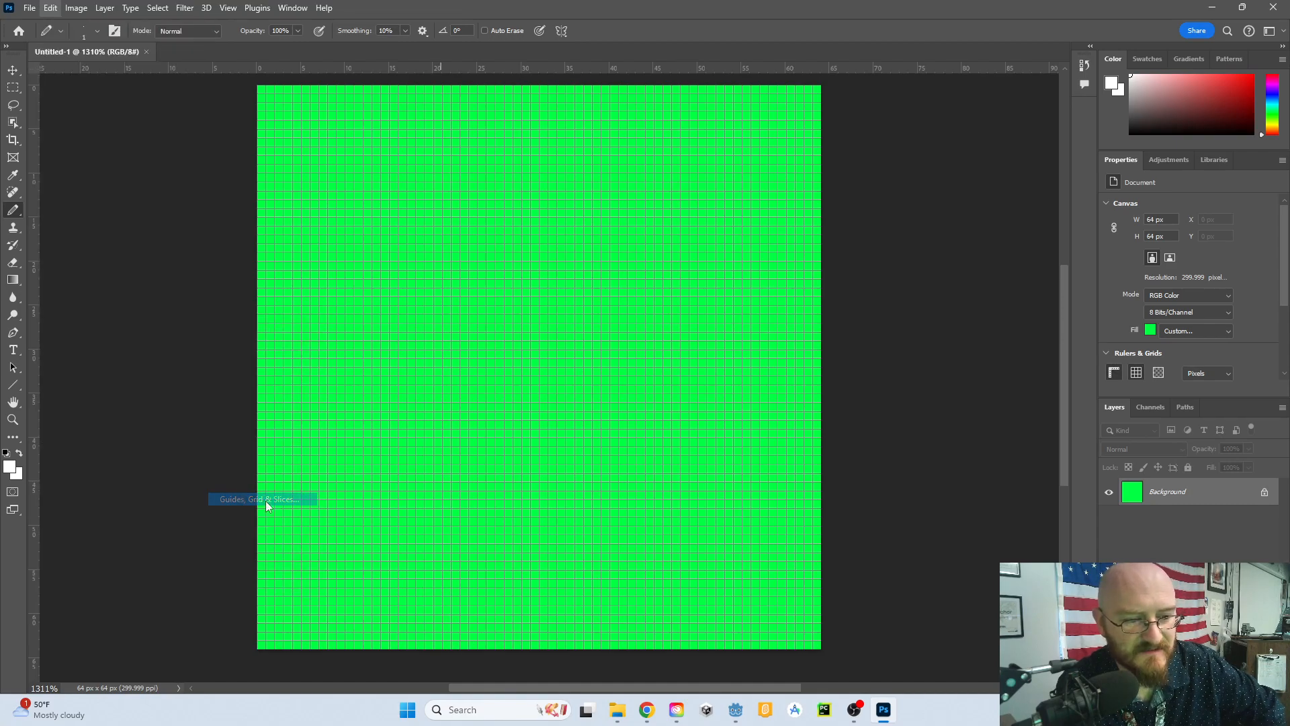
drag(507, 216, 607, 191)
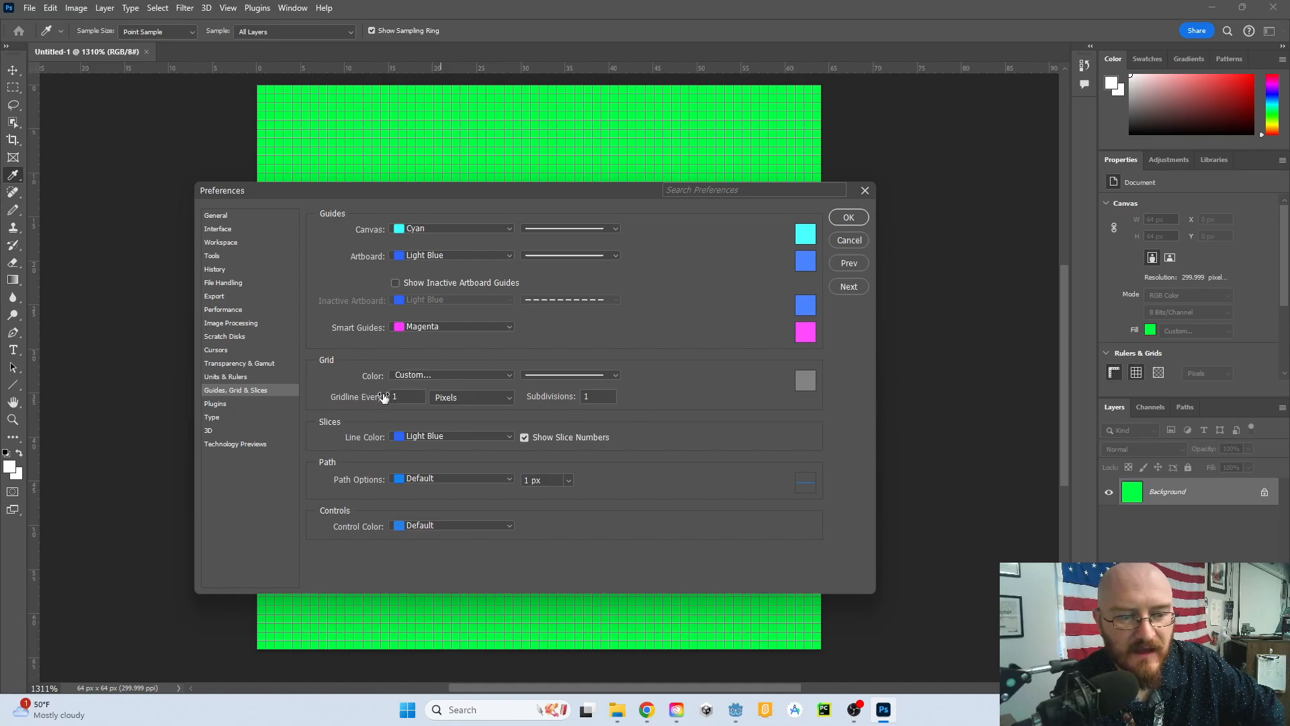
click(483, 401)
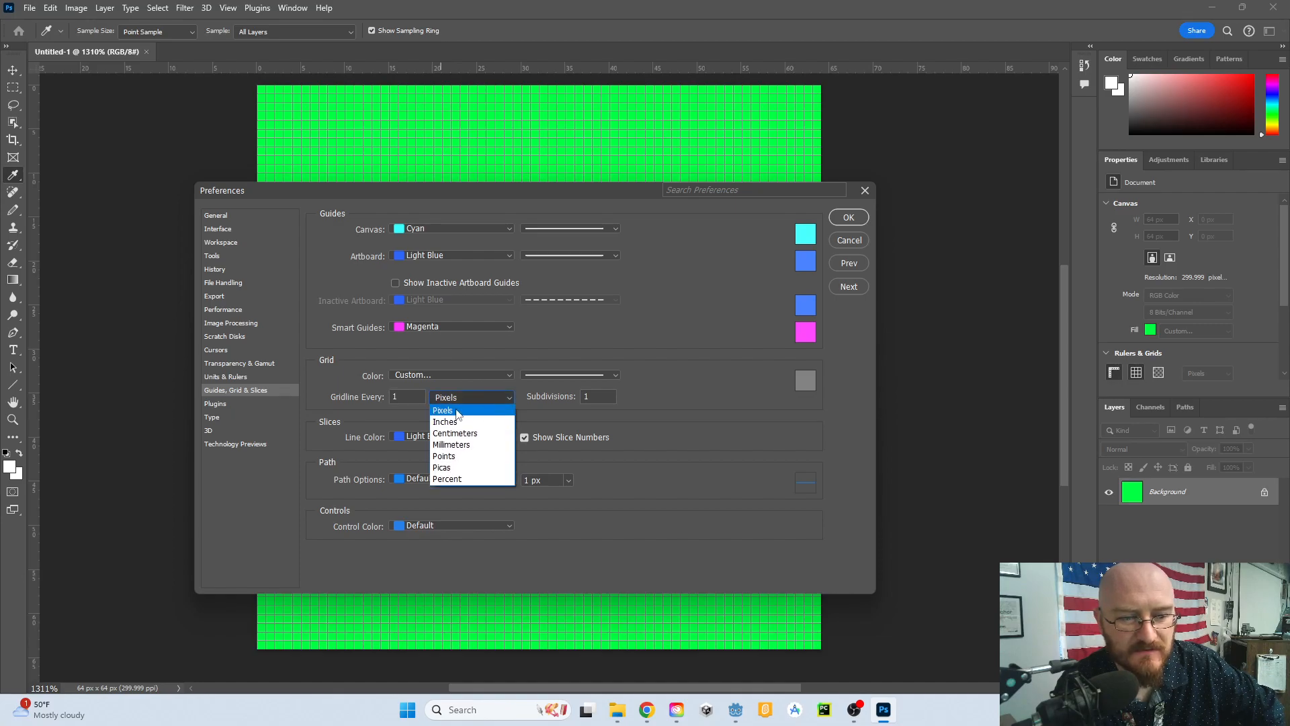
click(479, 395)
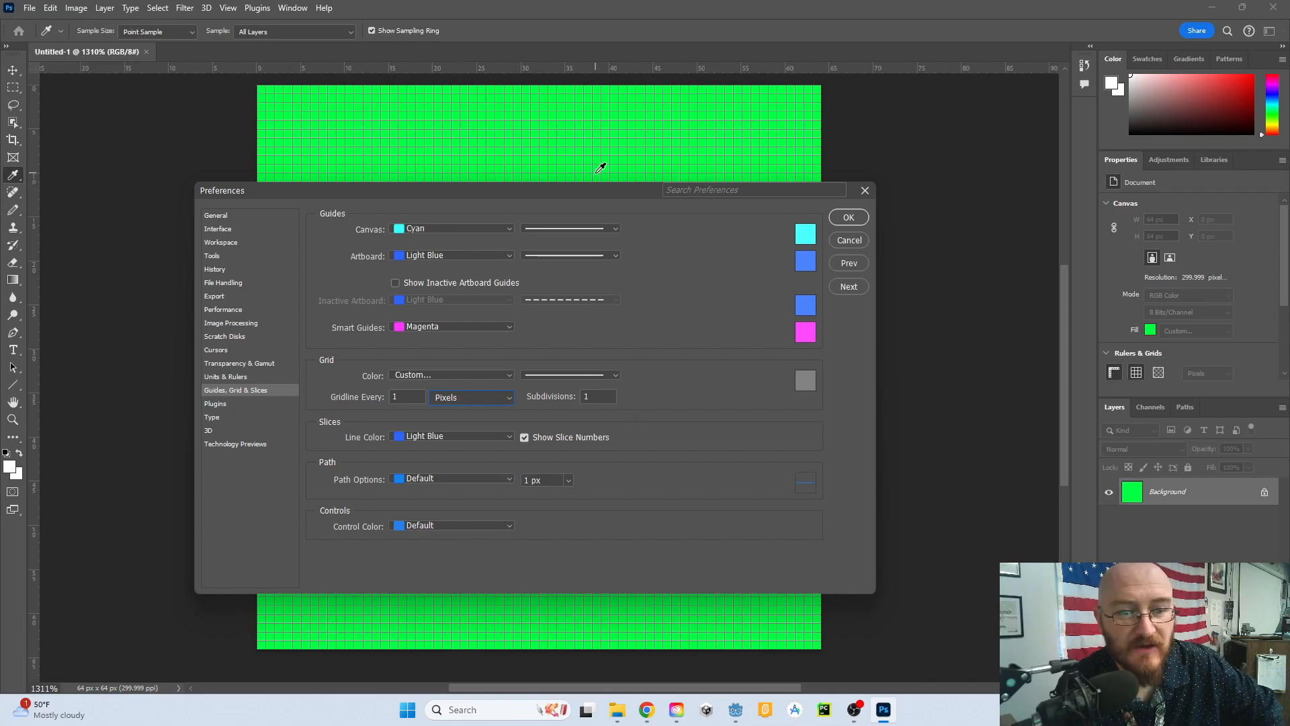
drag(587, 192, 560, 195)
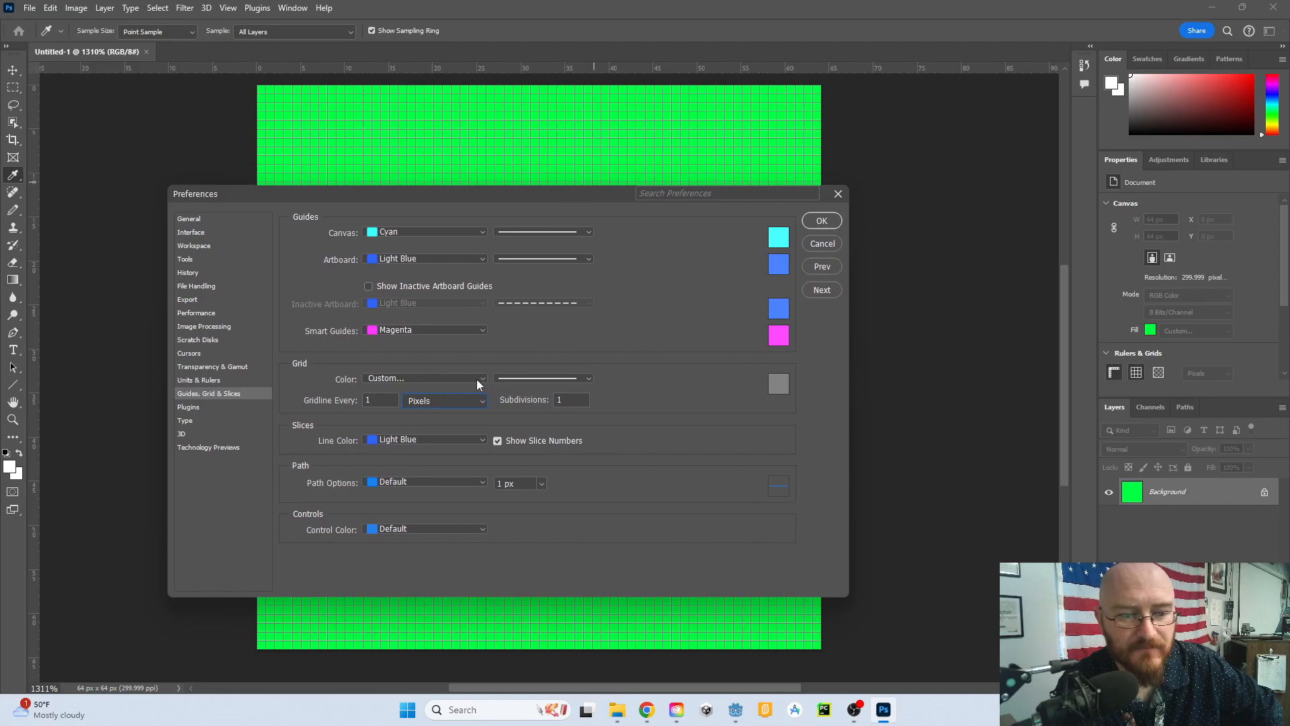
click(821, 221)
key(b)
Review the view options that control the display of extras and rulers.
click(228, 8)
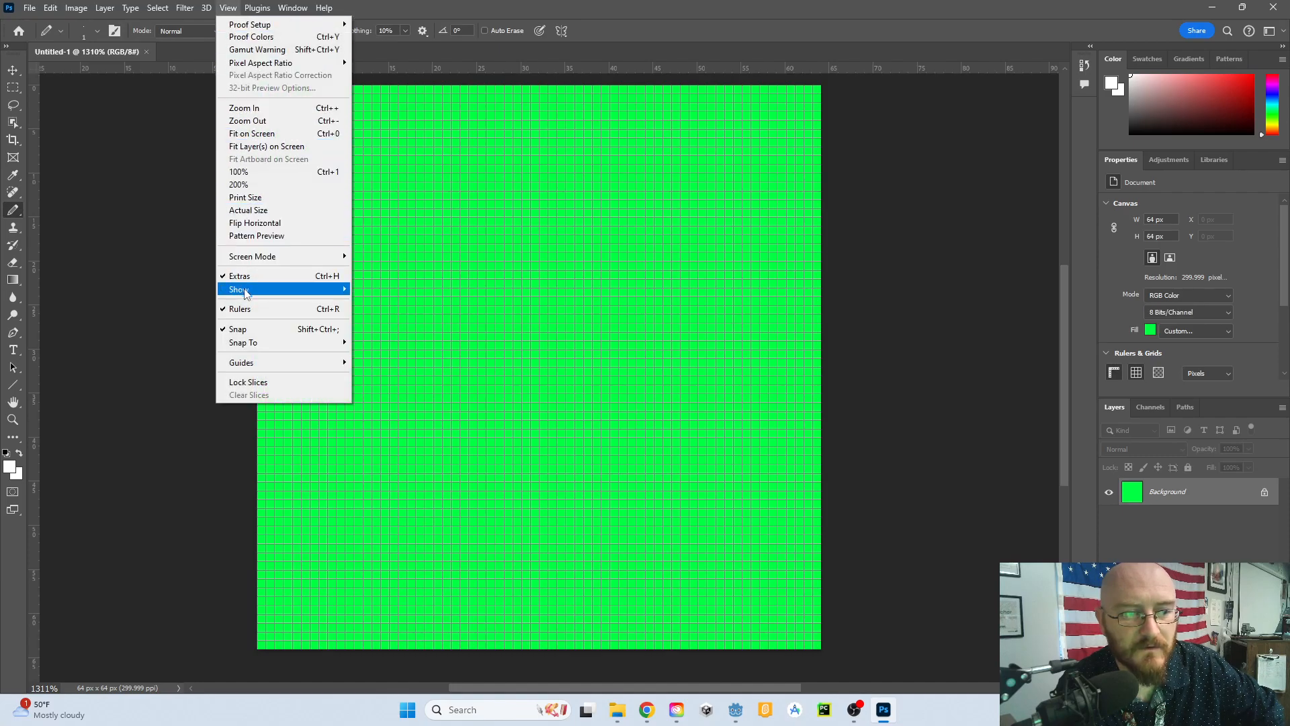
mouse_move(246, 290)
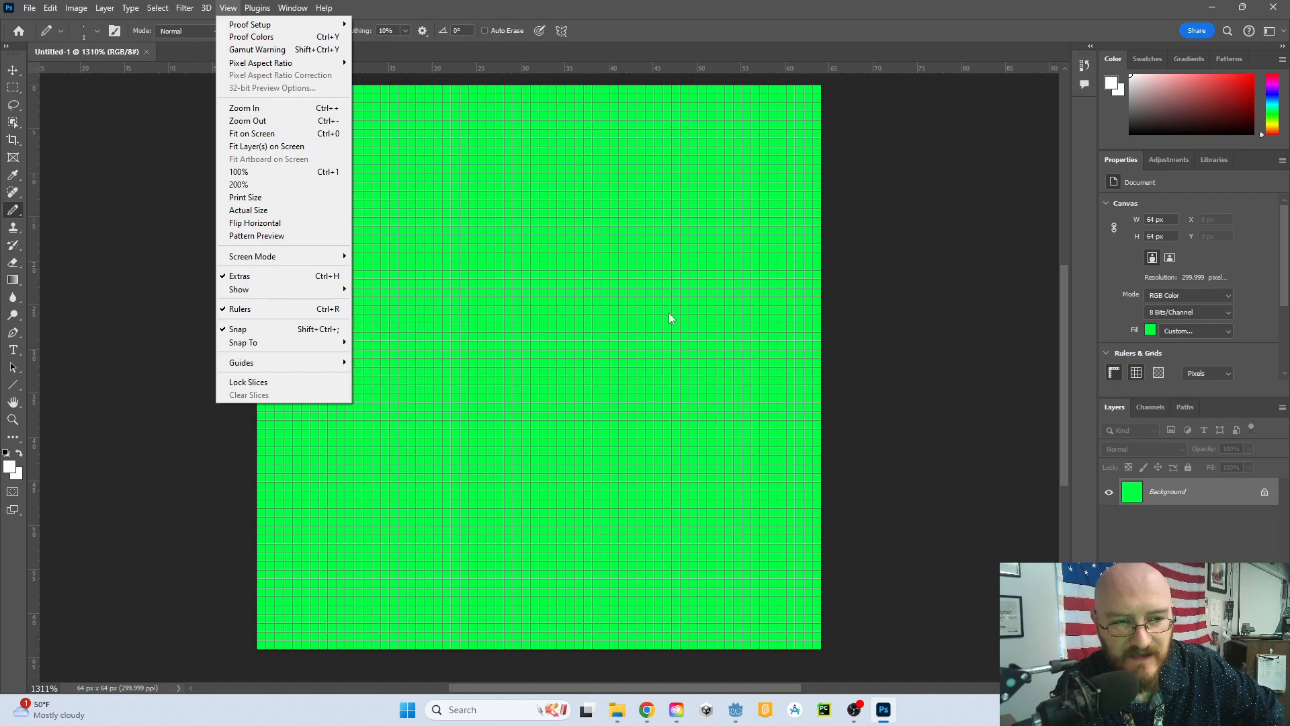
click(940, 391)
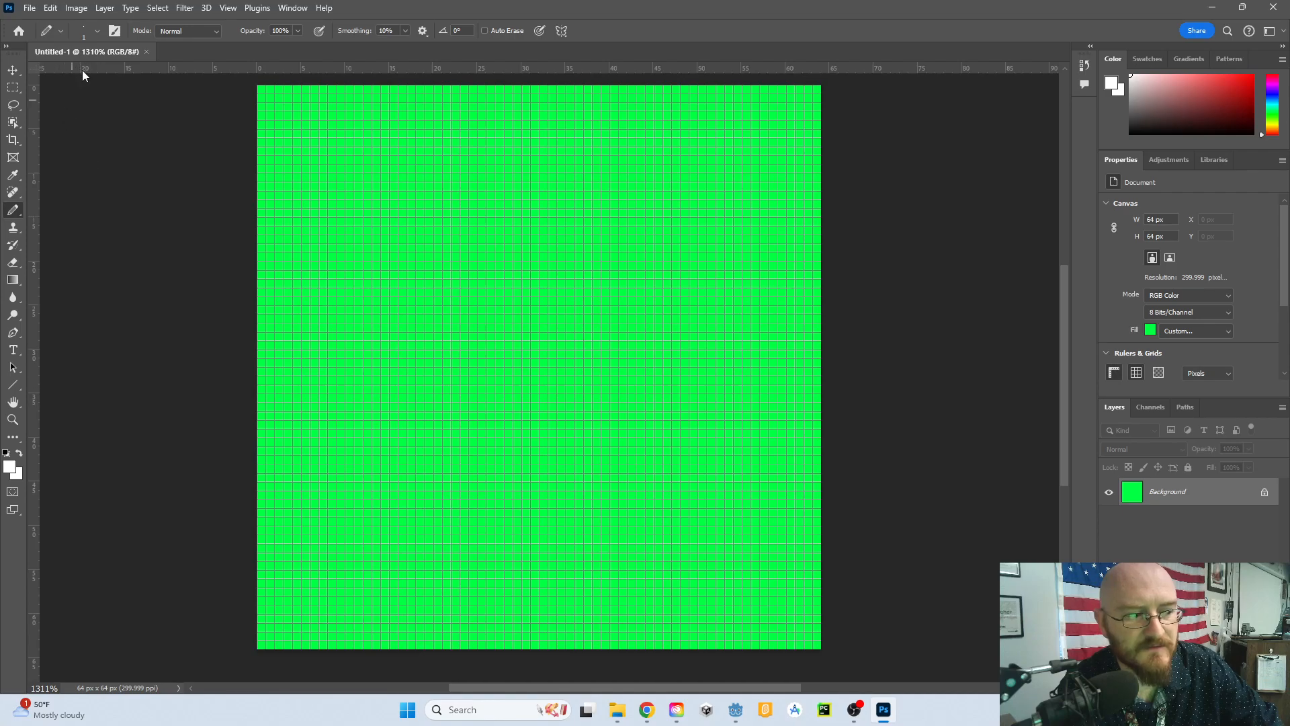
click(229, 8)
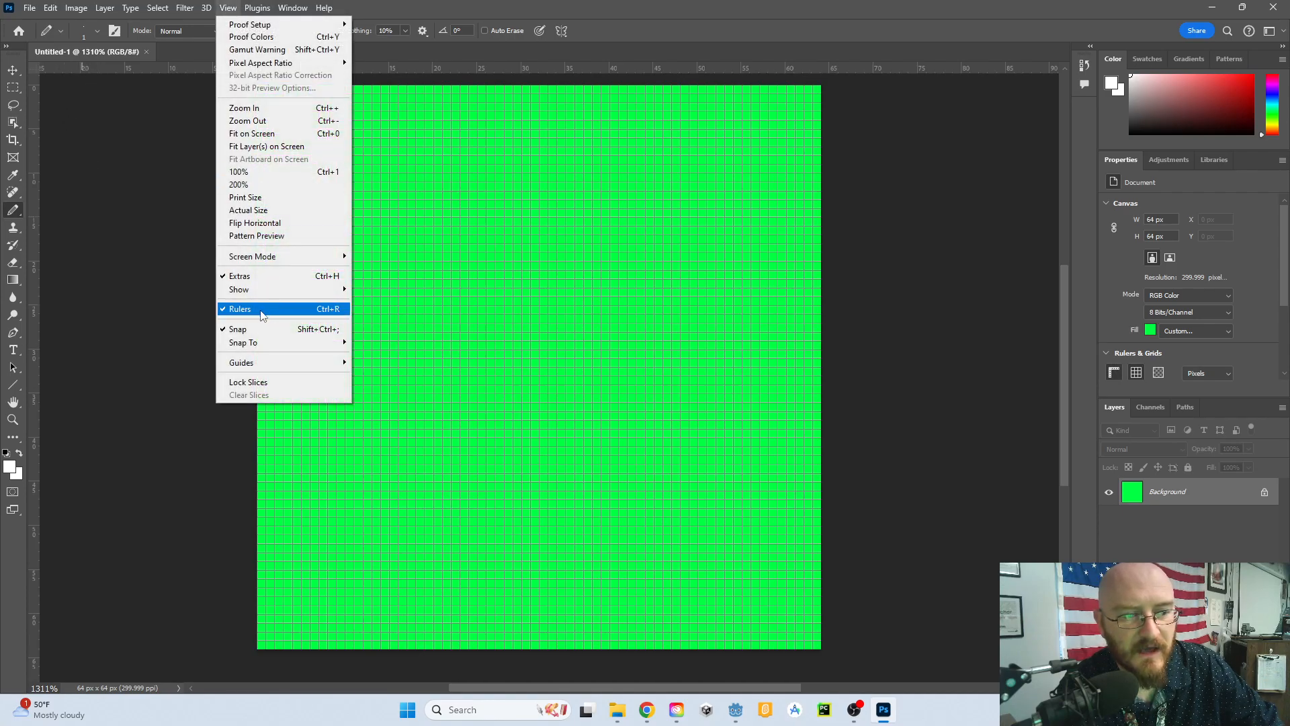
click(137, 200)
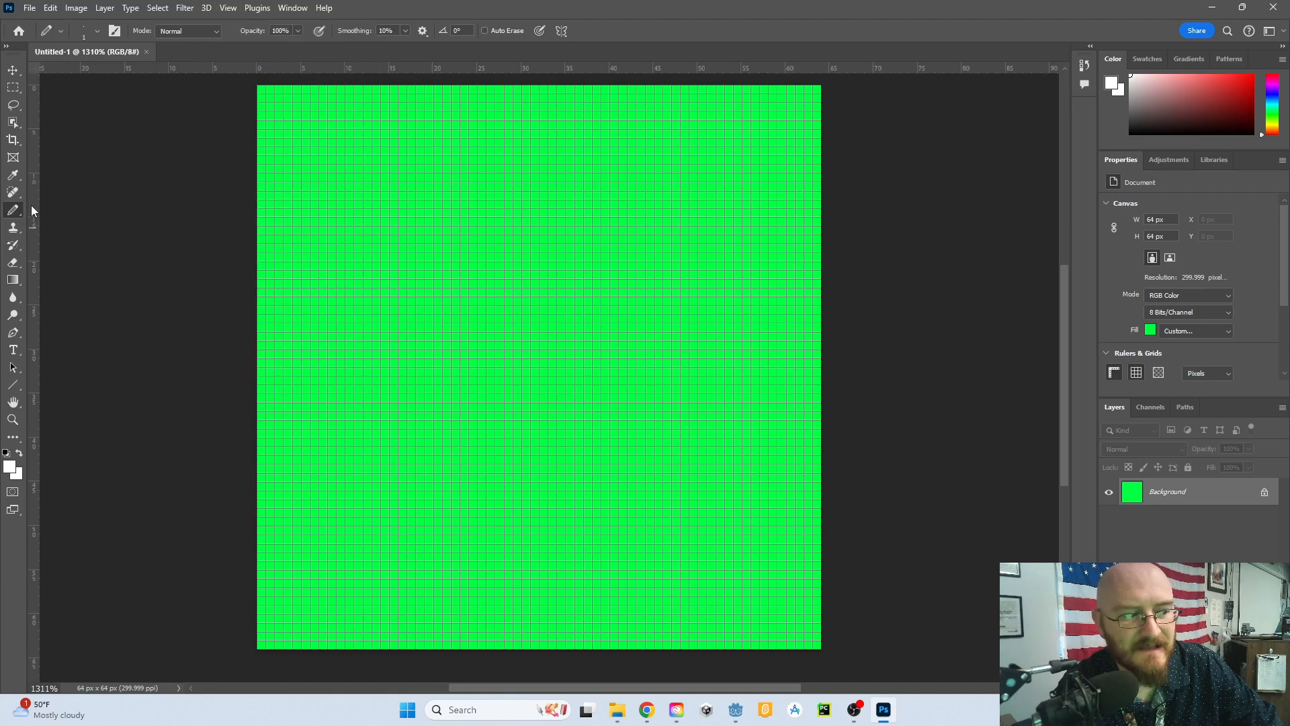
Place a vertical guide at 32 px and a horizontal guide across the middle of the canvas to divide it into quadrants.
drag(32, 206, 541, 312)
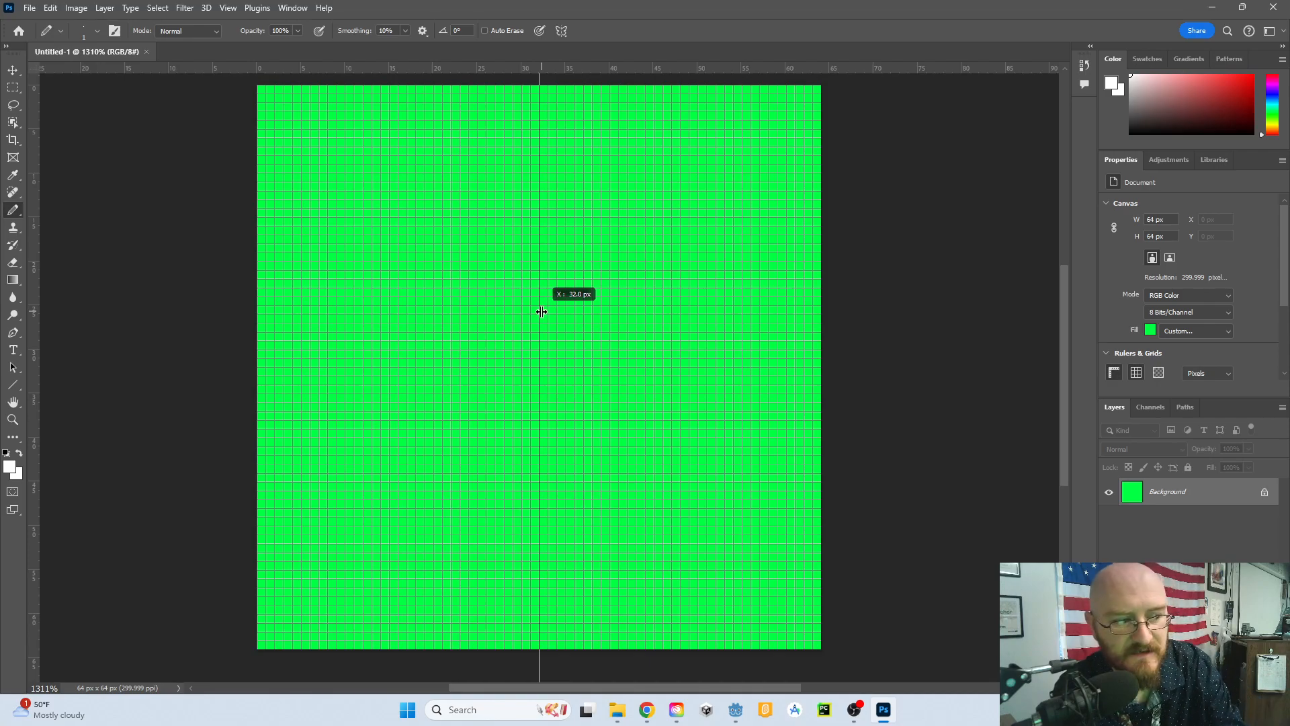
drag(542, 311, 541, 311)
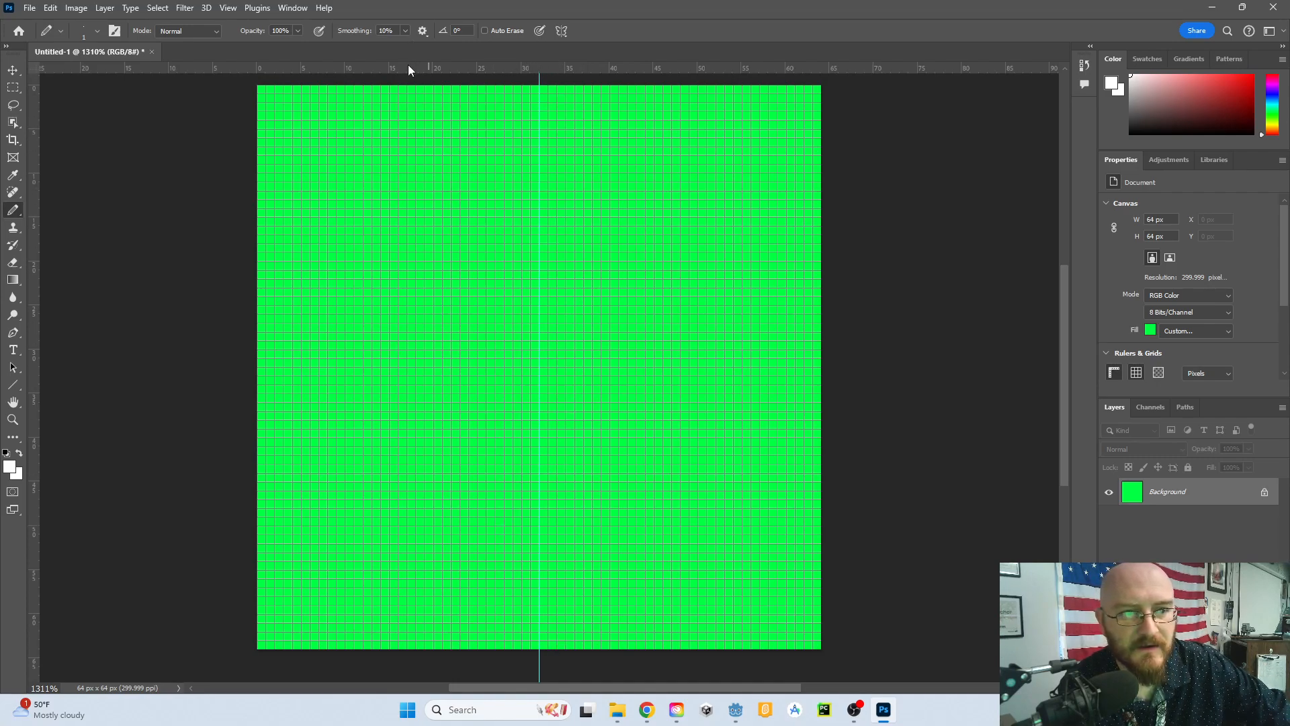
drag(407, 66, 442, 366)
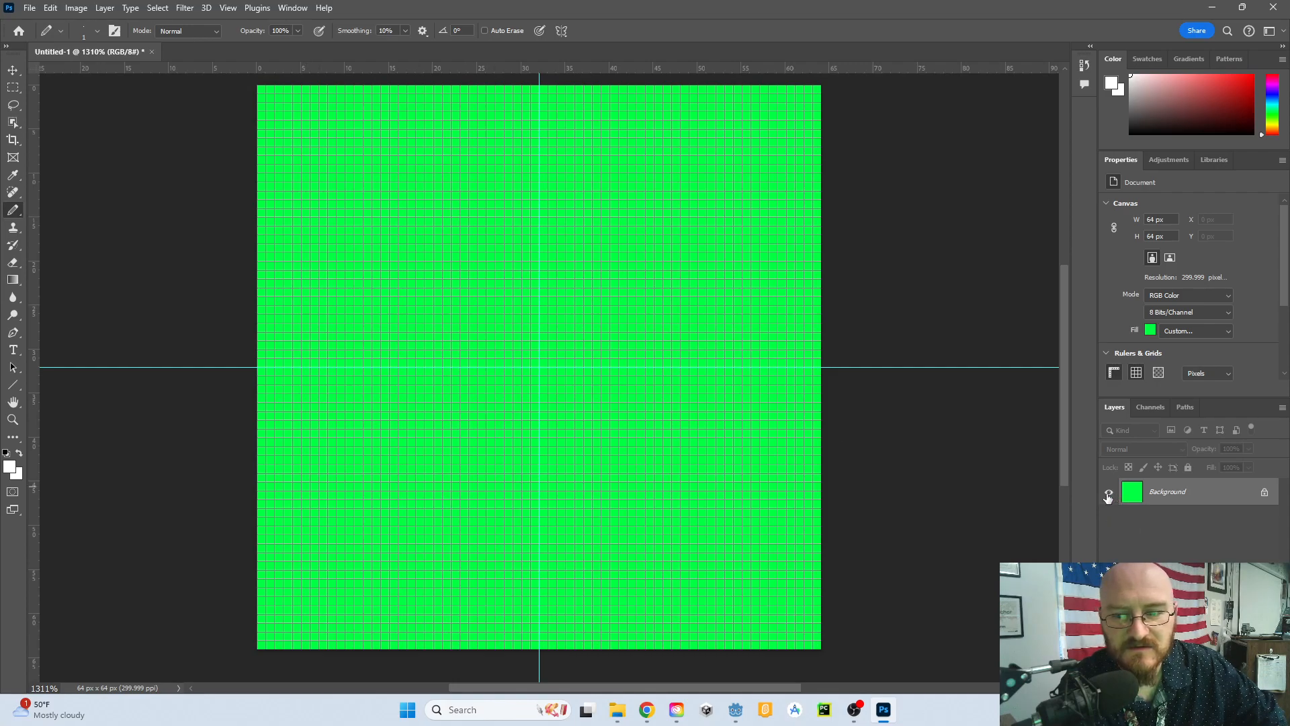
Unlock the background layer, then hide and show it to check the transparency beneath.
click(1264, 492)
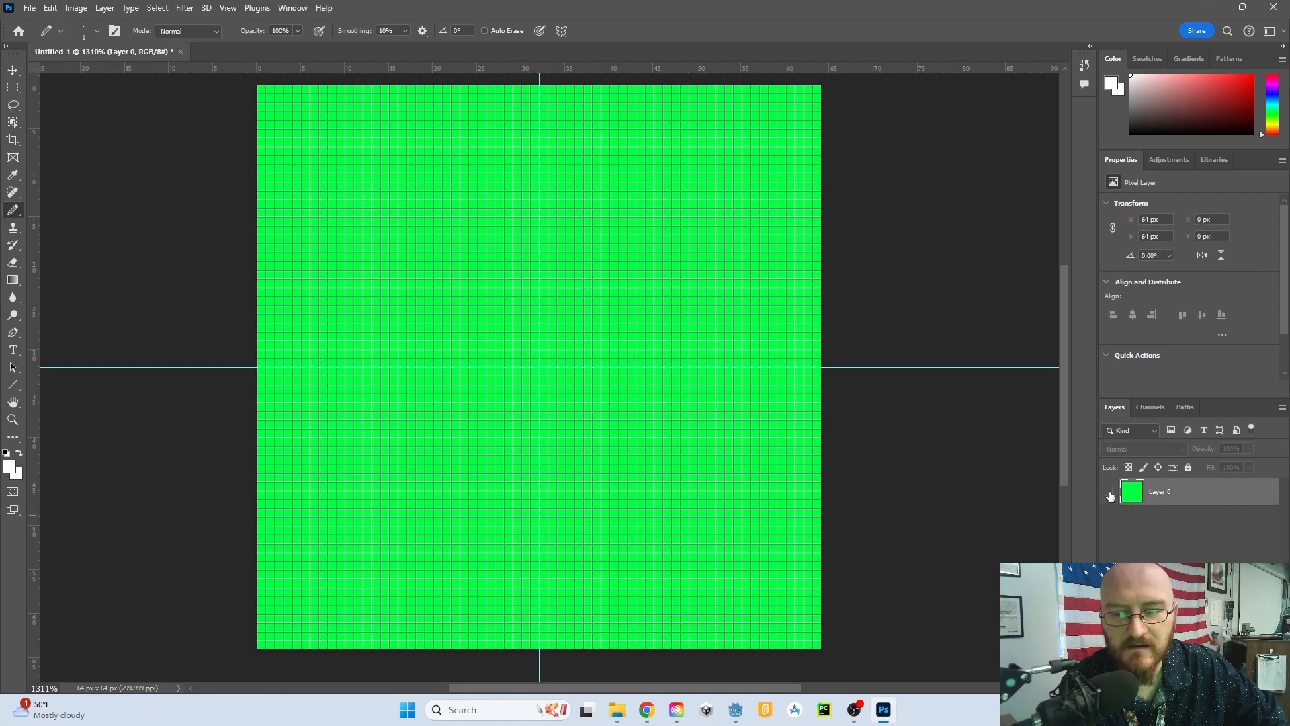
click(1109, 493)
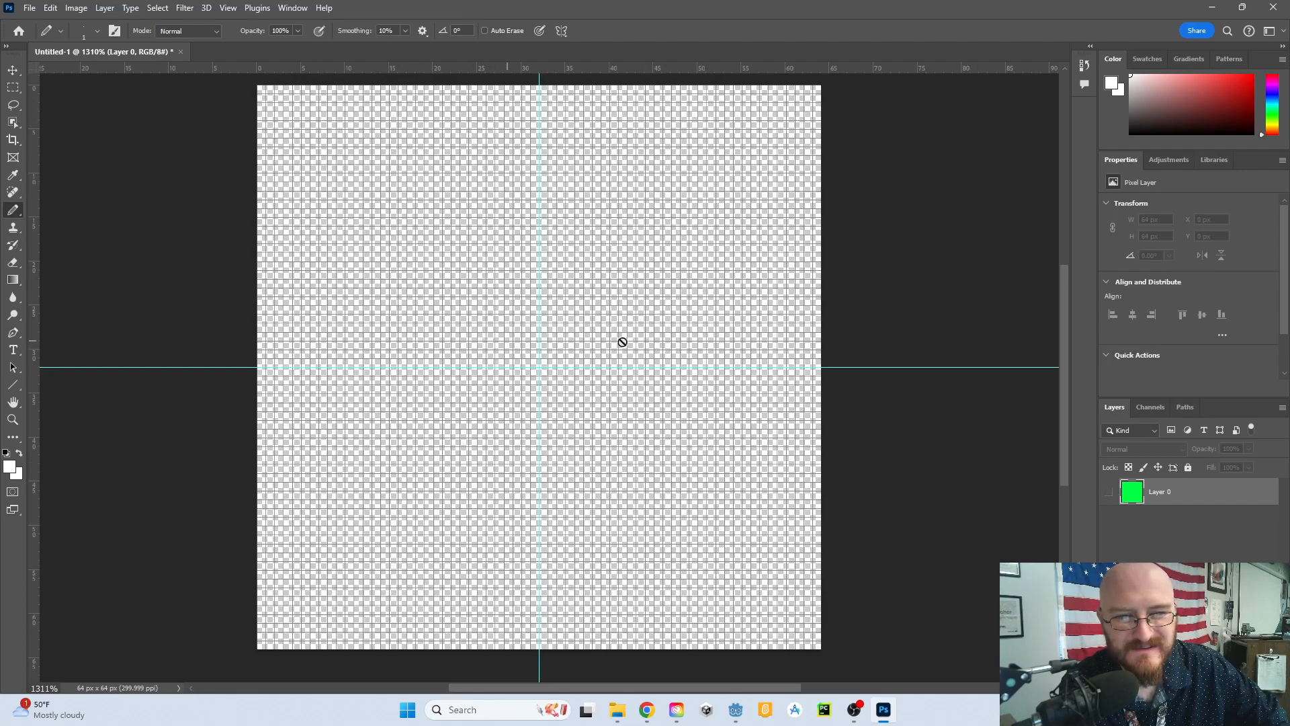
click(1109, 493)
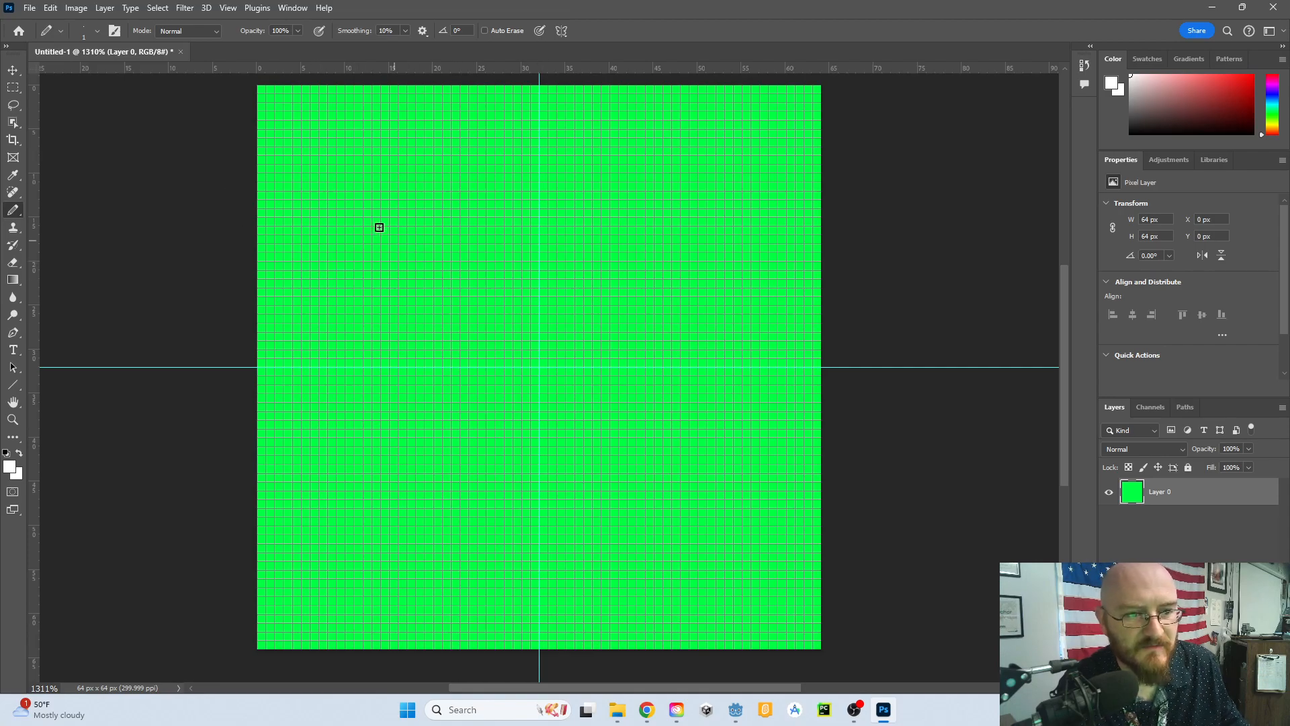
Compare the Brush and Pencil tools and choose the Pencil for drawing in the canvas's upper-left quadrant.
scroll(396, 235, up, 3)
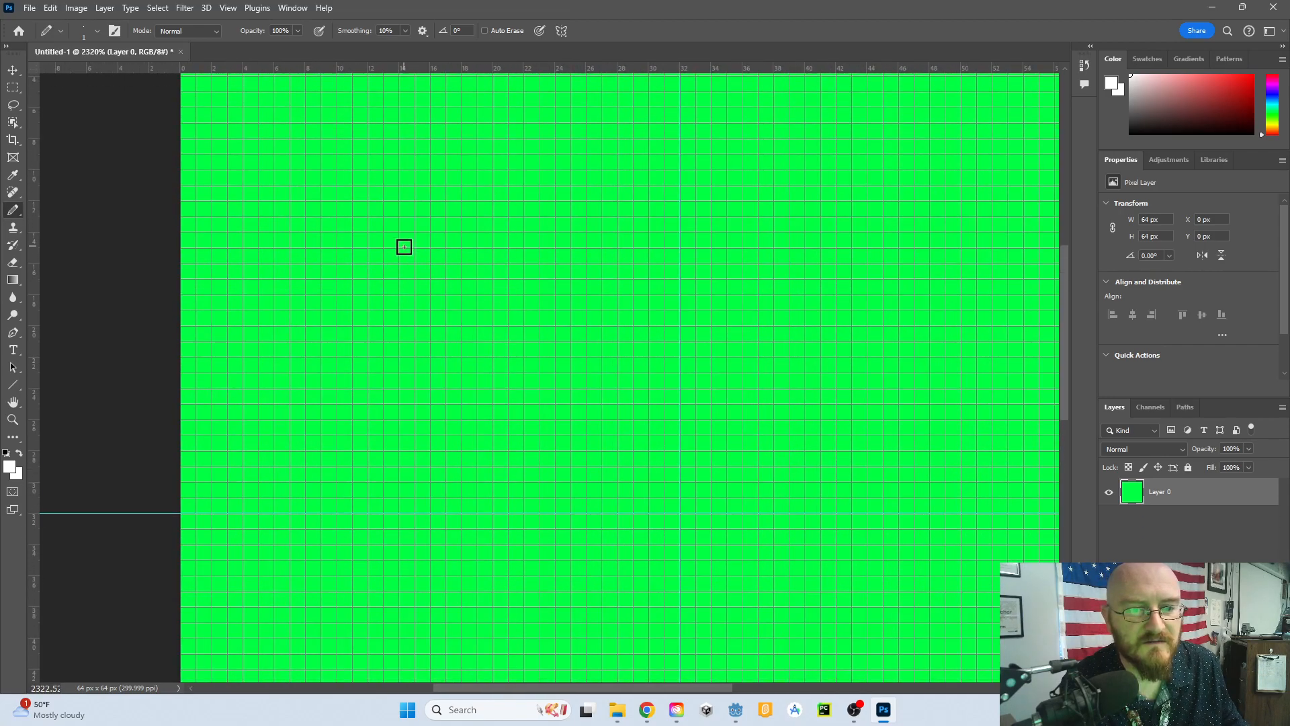
scroll(406, 265, up, 2)
drag(696, 692, 656, 692)
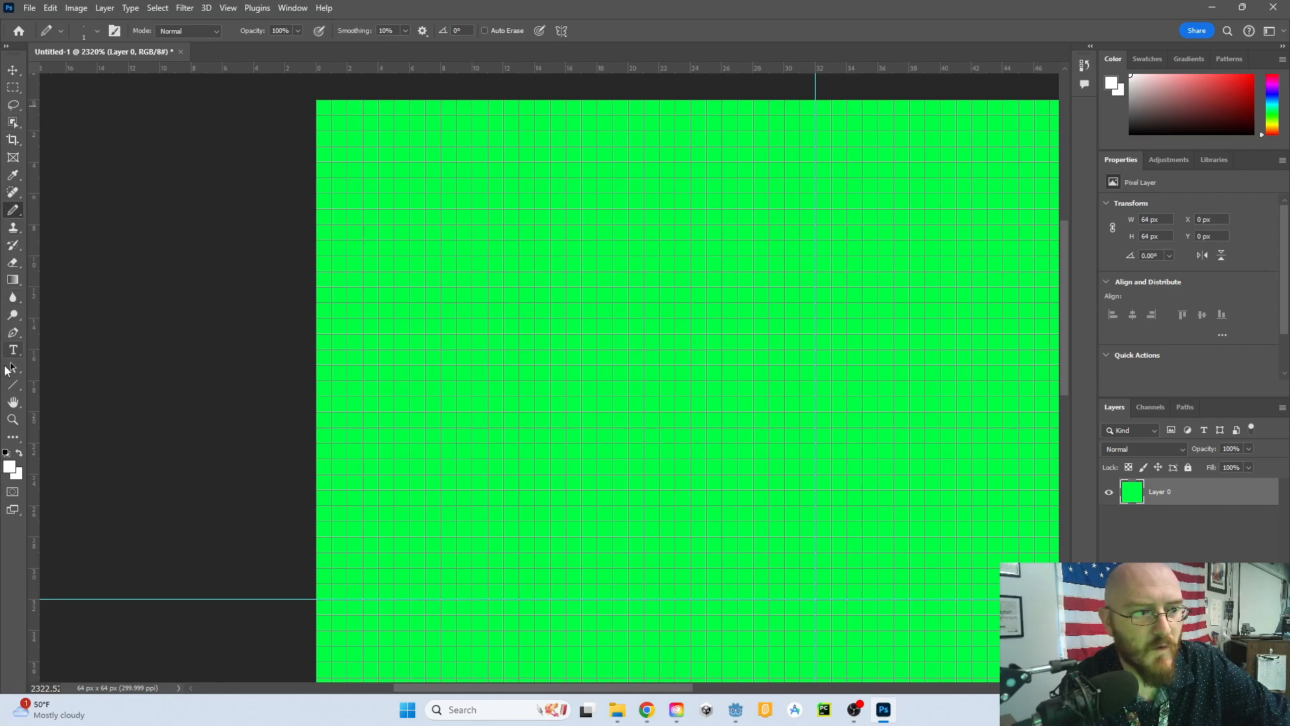
right_click(14, 214)
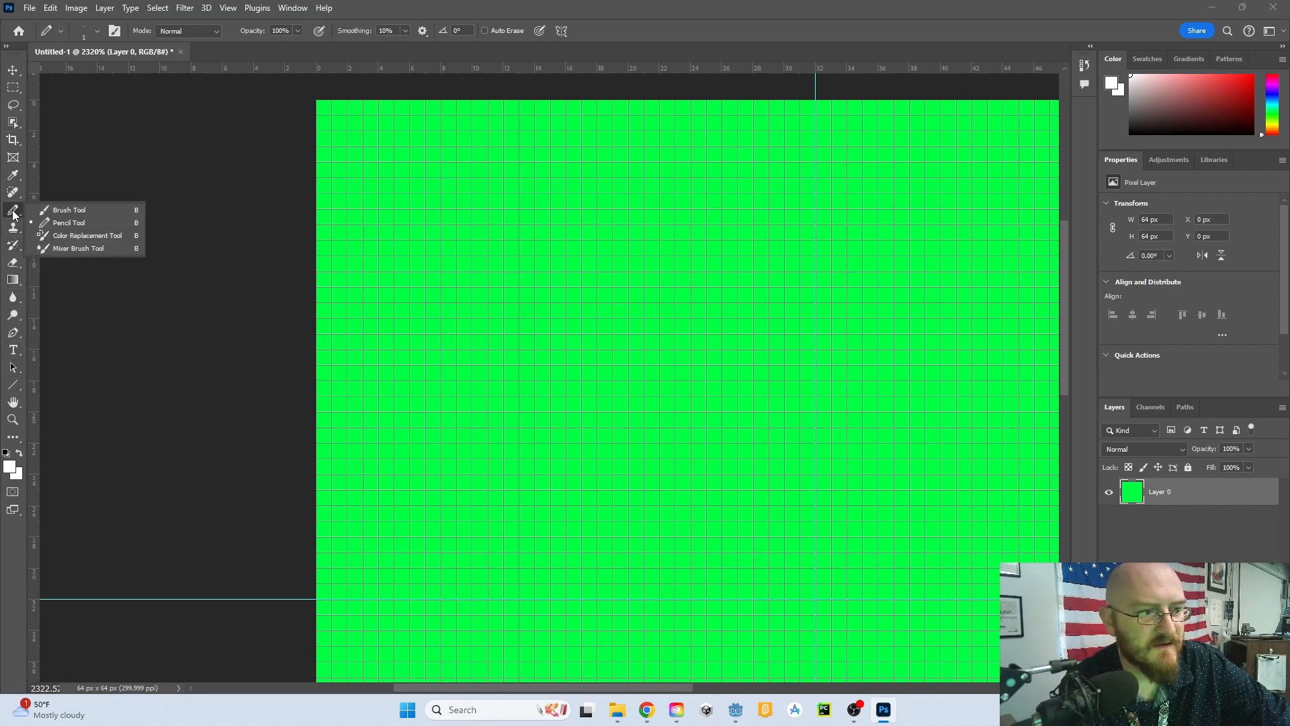
click(65, 210)
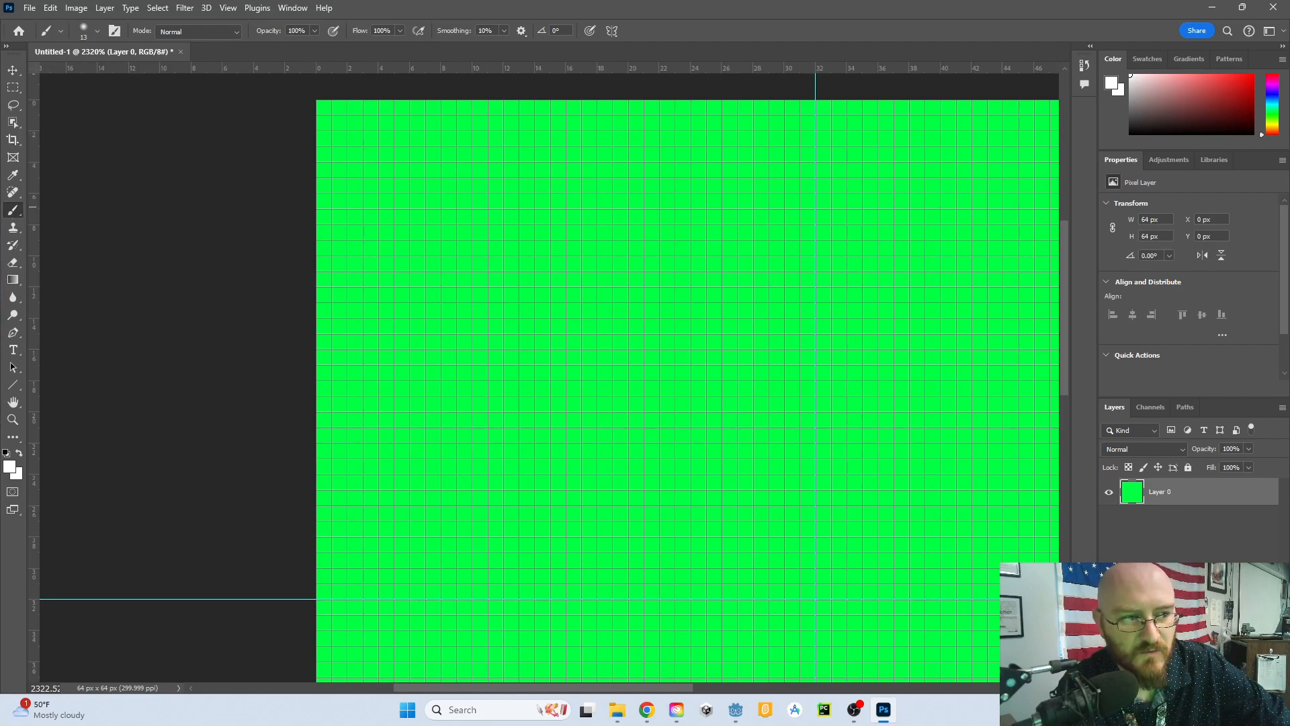
right_click(18, 209)
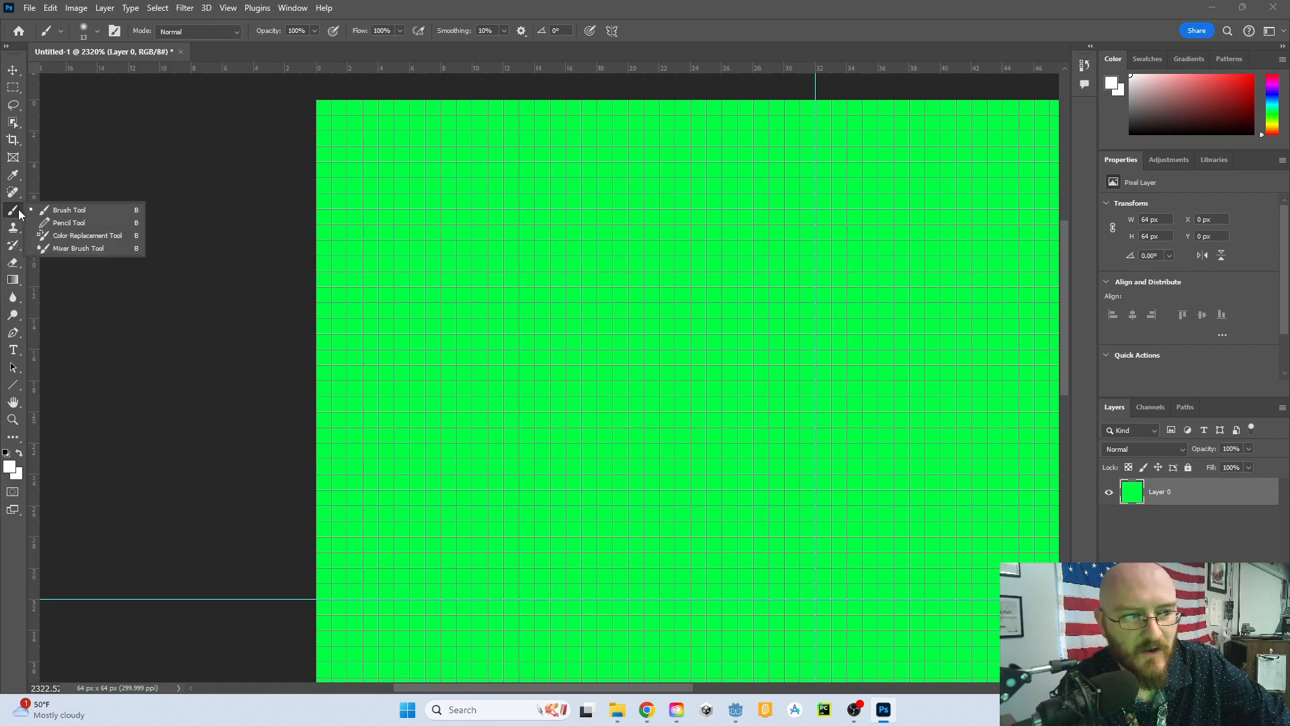
click(89, 225)
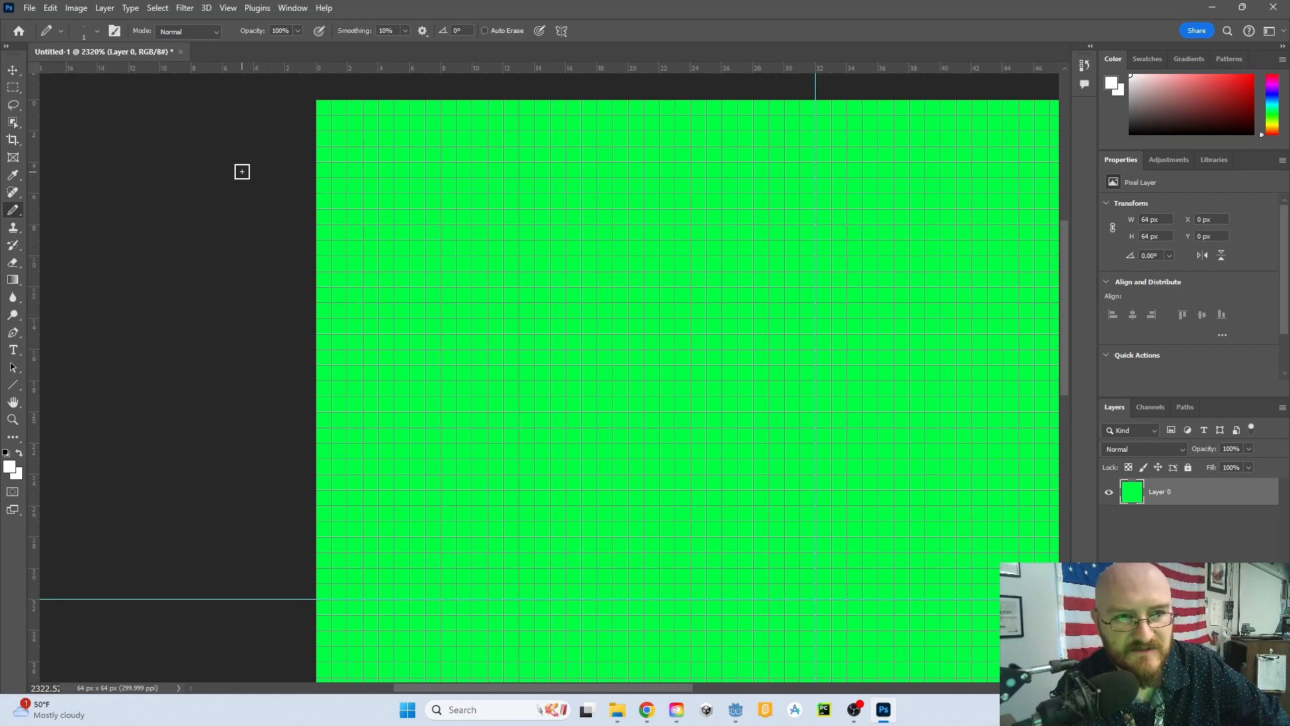
Check the pencil's size and hardness and set its smoothing to 0%.
click(82, 30)
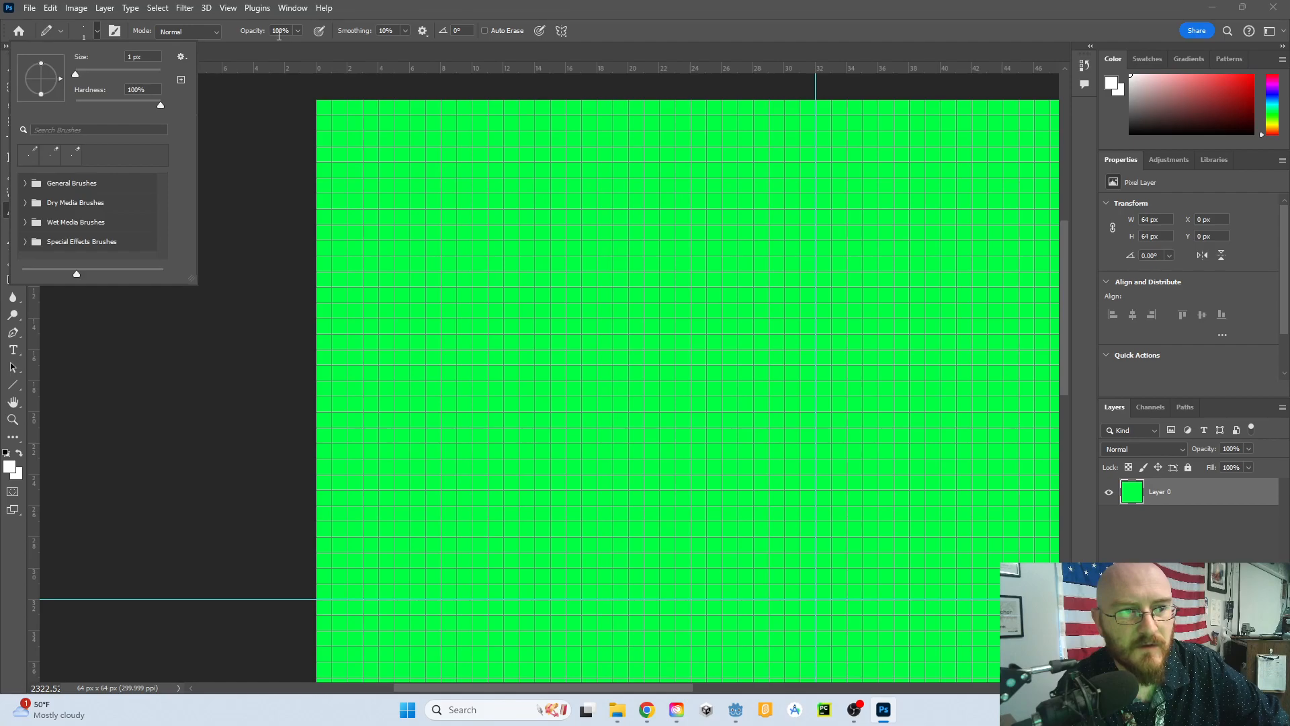
click(405, 31)
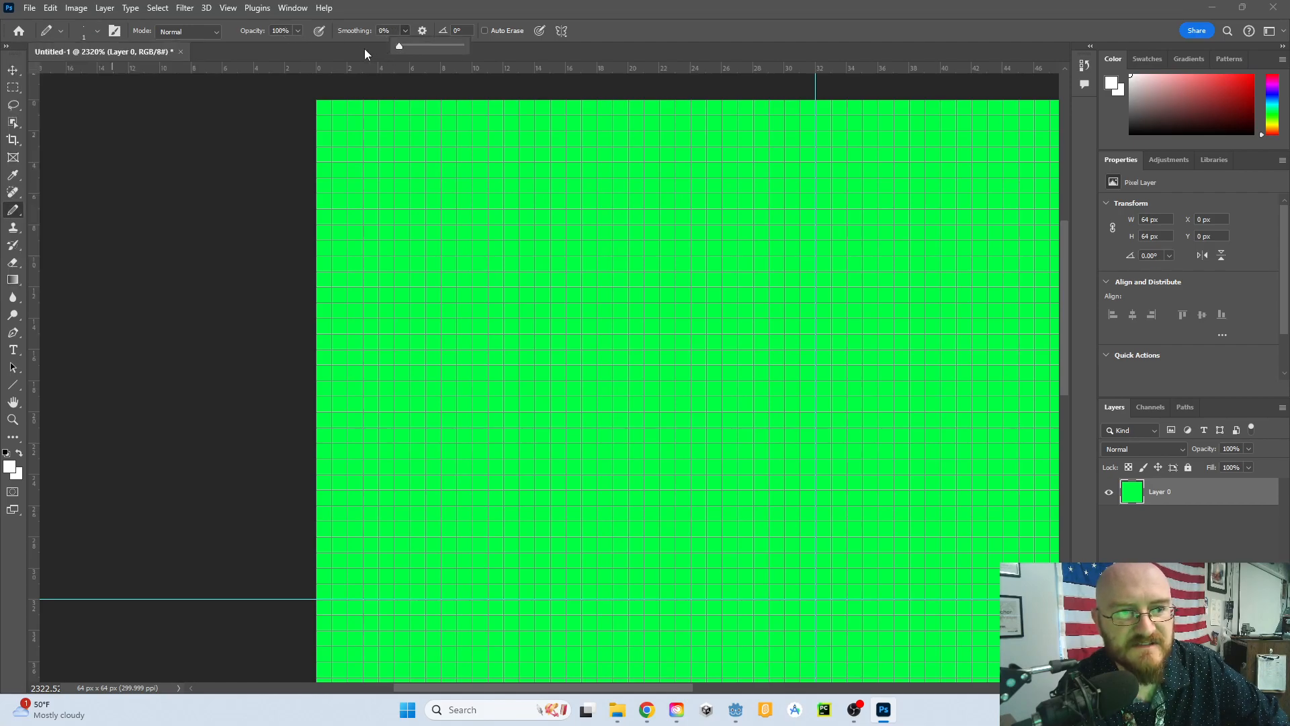
click(378, 9)
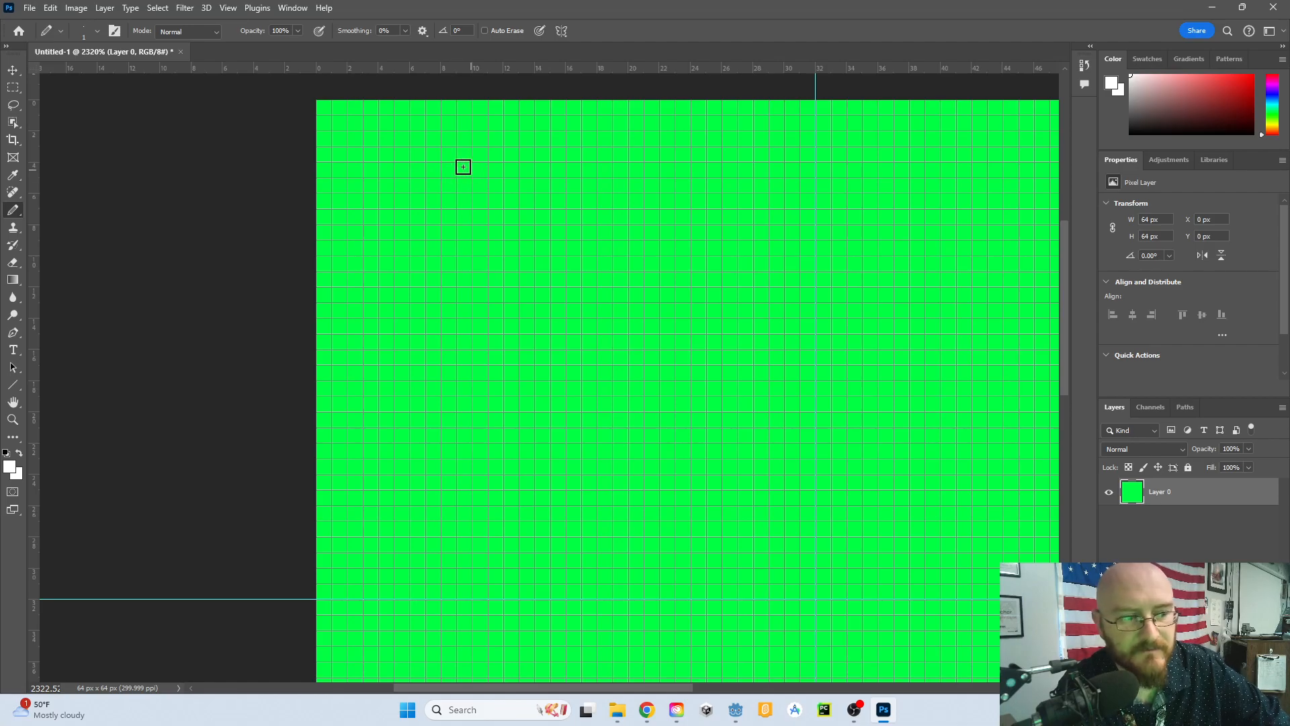
Set the foreground colour to black (000000) and draw a freehand circular outline about 26 px wide in the upper-left quadrant.
click(10, 466)
drag(258, 339, 144, 477)
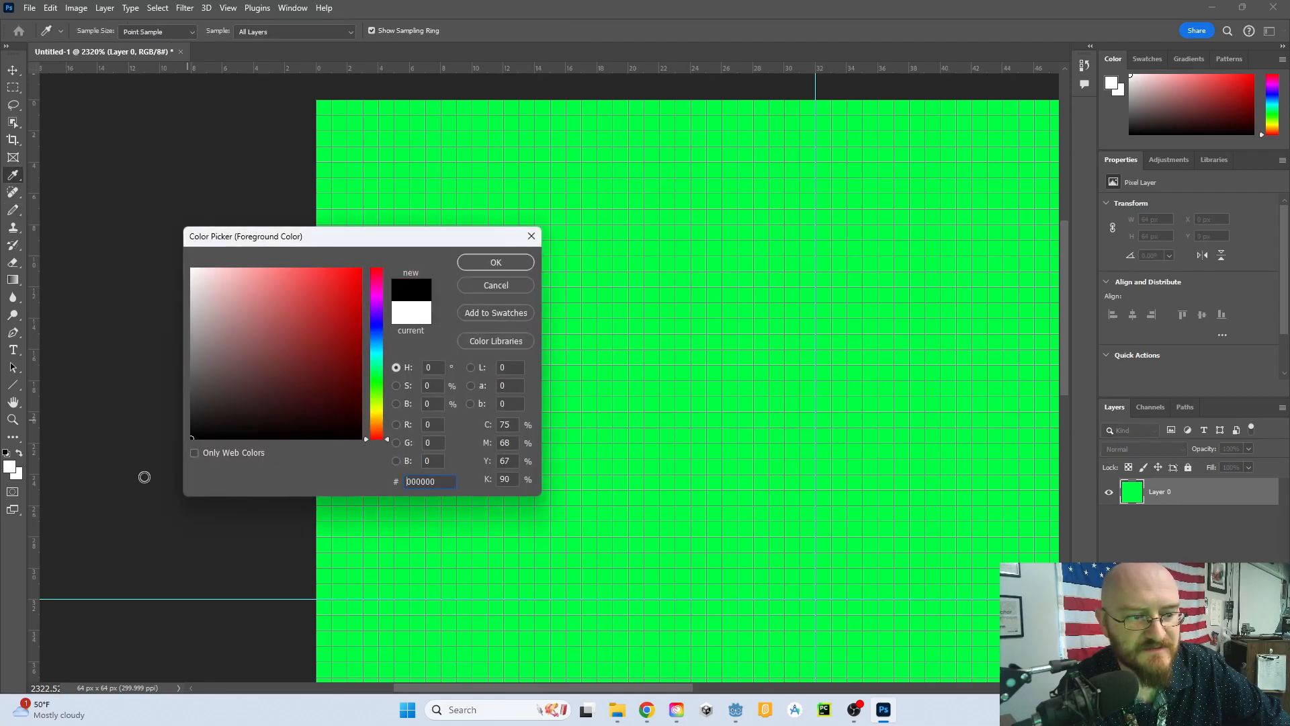
click(496, 262)
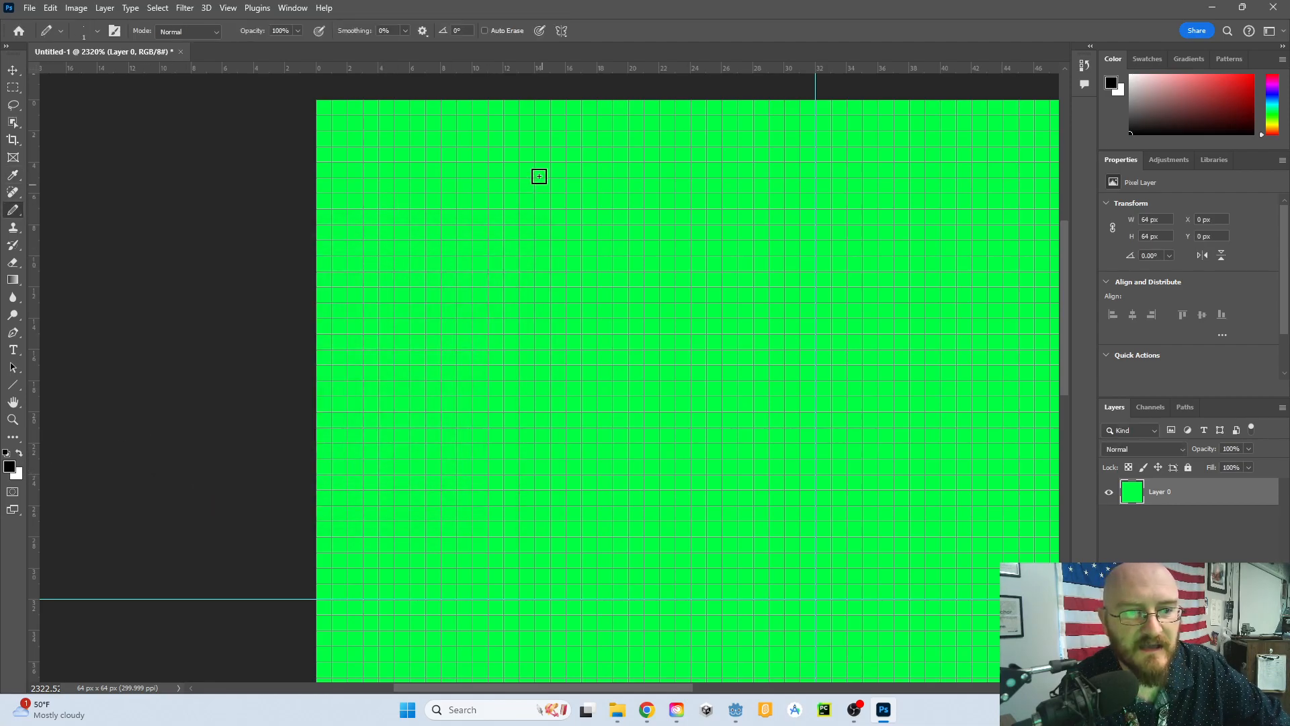
mouse_move(502, 158)
mouse_down()
mouse_move(620, 159)
mouse_move(730, 231)
mouse_move(755, 279)
mouse_move(762, 330)
mouse_move(740, 395)
mouse_move(703, 455)
mouse_move(625, 502)
mouse_move(512, 514)
mouse_move(471, 502)
mouse_move(398, 423)
mouse_move(372, 332)
mouse_move(375, 276)
mouse_move(491, 156)
mouse_up()
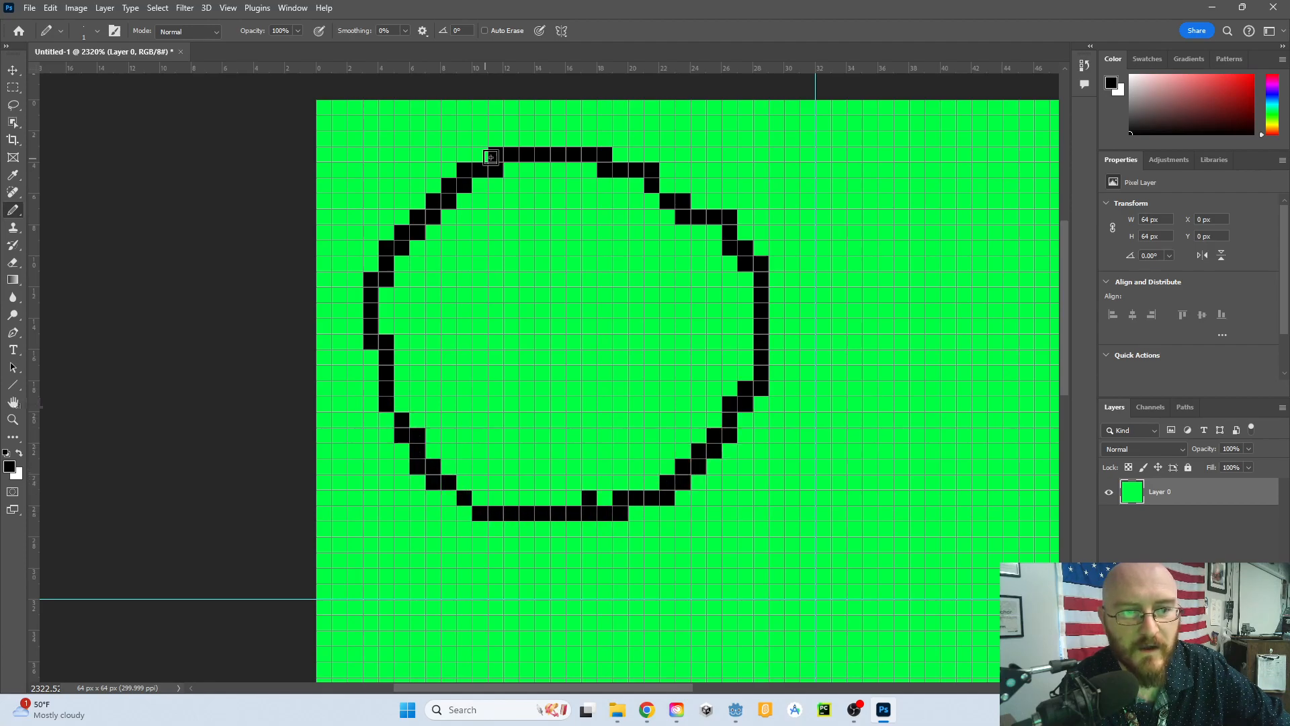